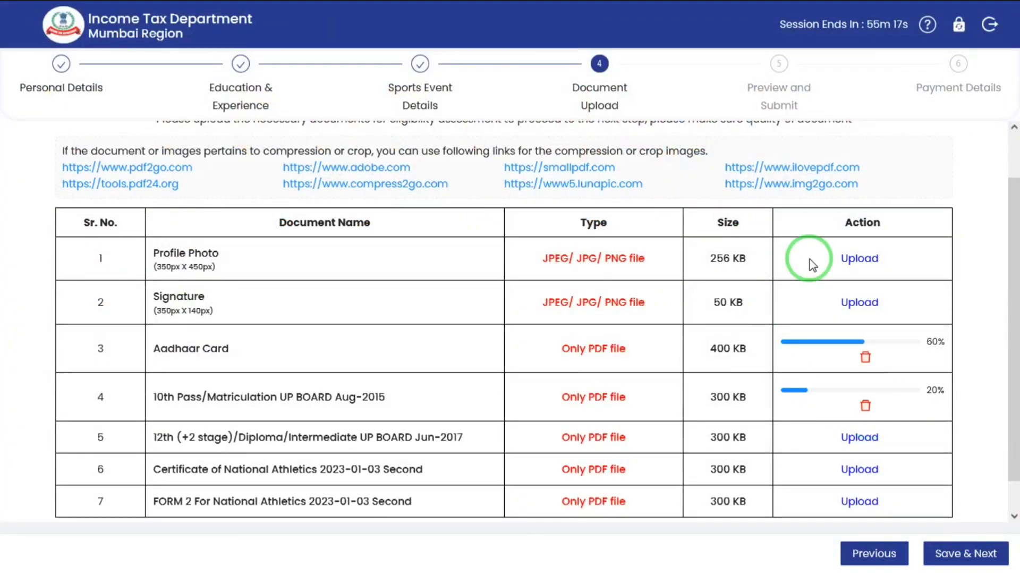
- Upload the PDF file 1500 for both the 12th/Intermediate document and the Certificate of National Athletics
{"action": "left_click", "coordinate": [860, 436]}
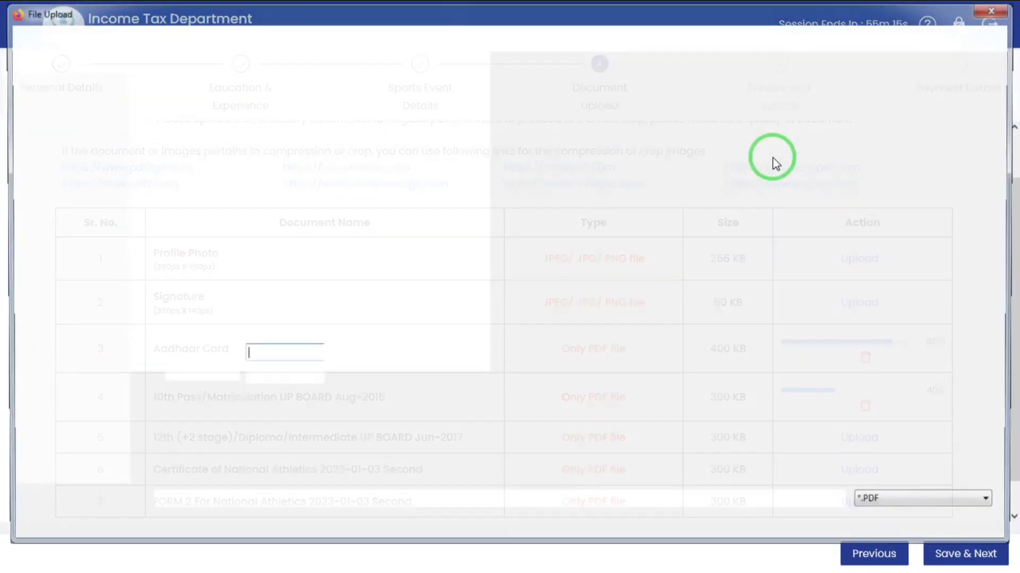
{"action": "double_click", "coordinate": [716, 133]}
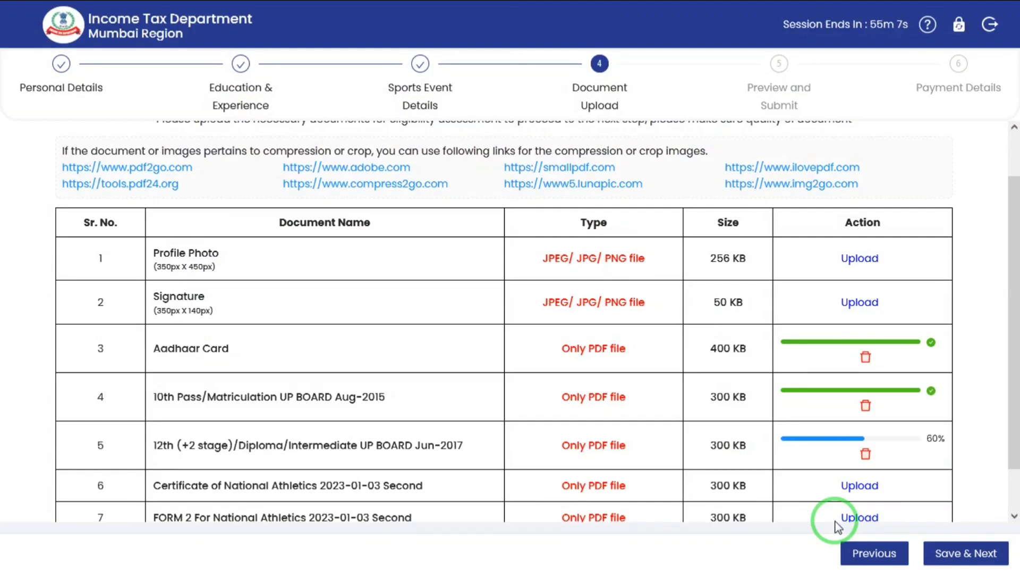
{"action": "left_click", "coordinate": [864, 486]}
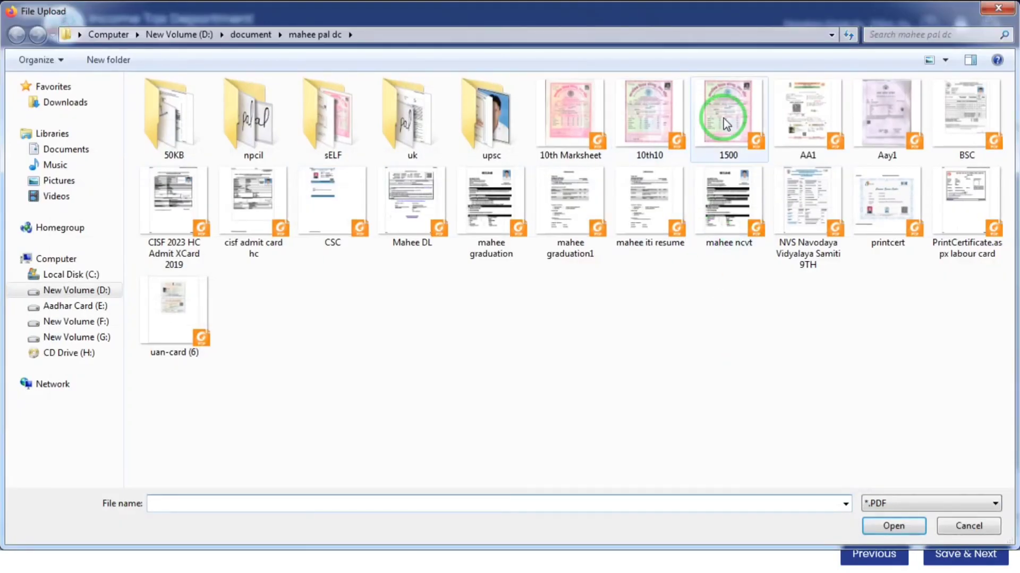
{"action": "double_click", "coordinate": [724, 110]}
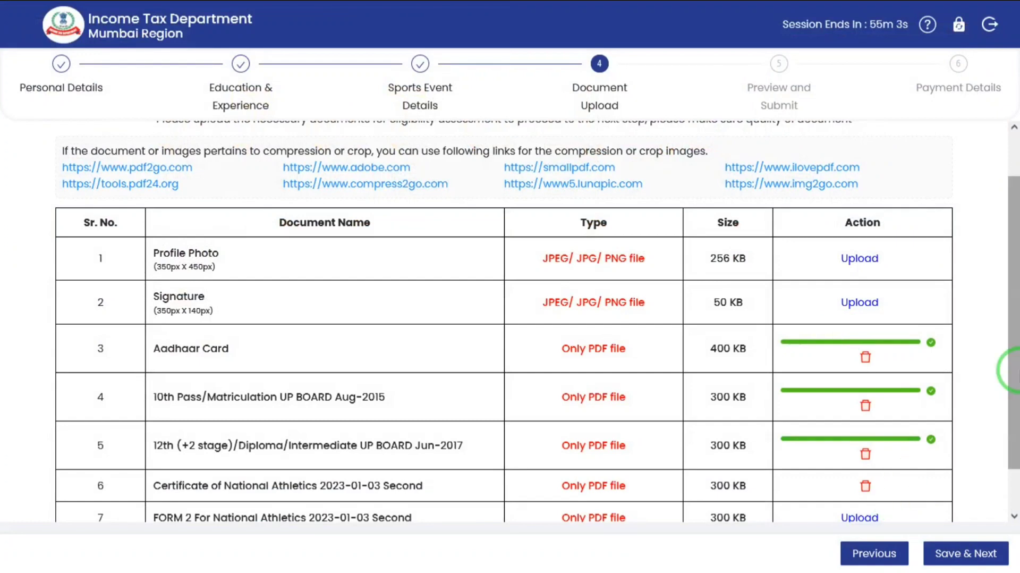
- Upload a PDF file for the FORM 2 For National Athletics document
{"action": "scroll", "coordinate": [1017, 369], "scroll_direction": "down", "scroll_amount": 2}
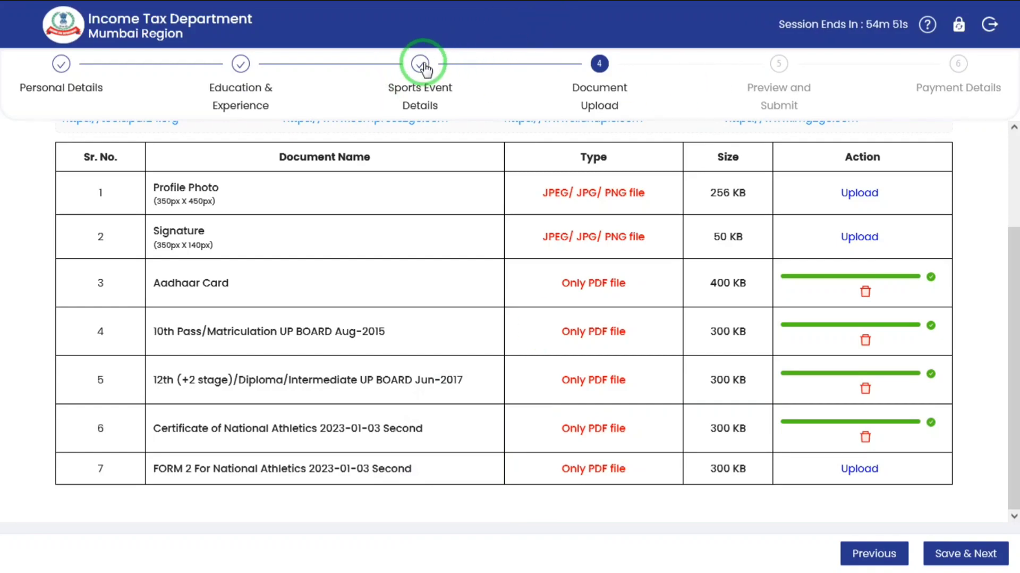
{"action": "left_click", "coordinate": [858, 469]}
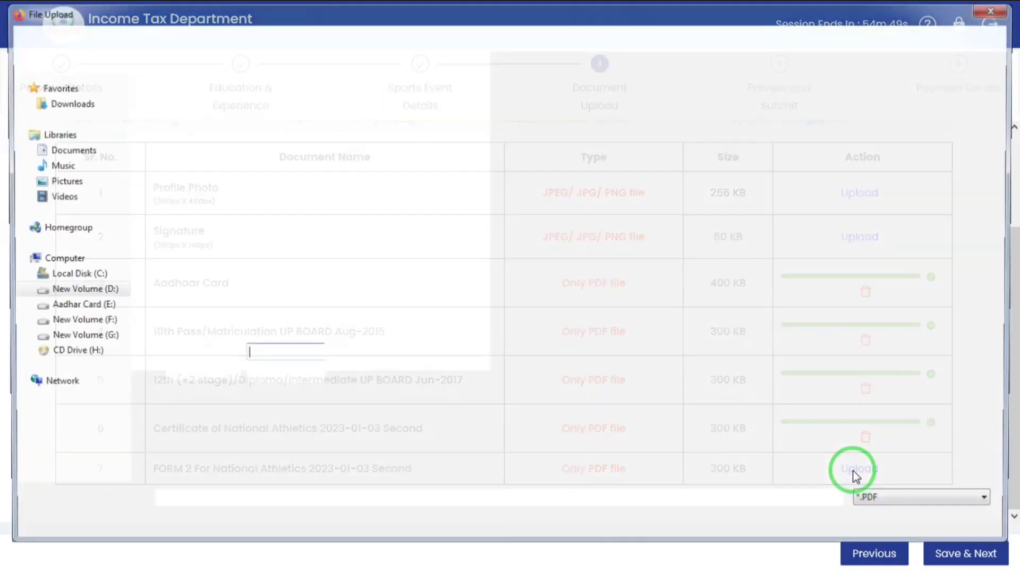
{"action": "double_click", "coordinate": [693, 110]}
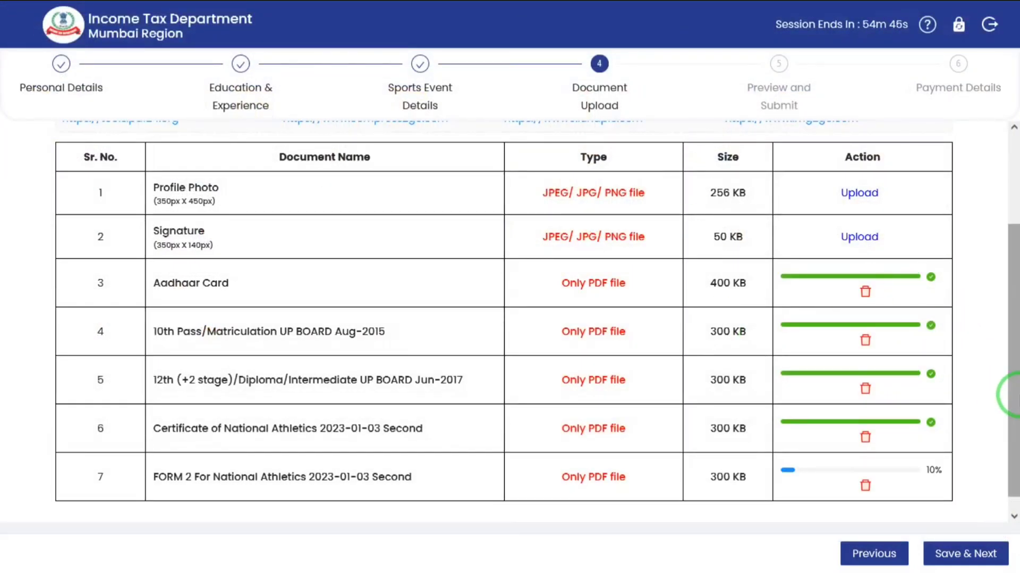
{"action": "scroll", "coordinate": [1009, 485], "scroll_direction": "down", "scroll_amount": 1}
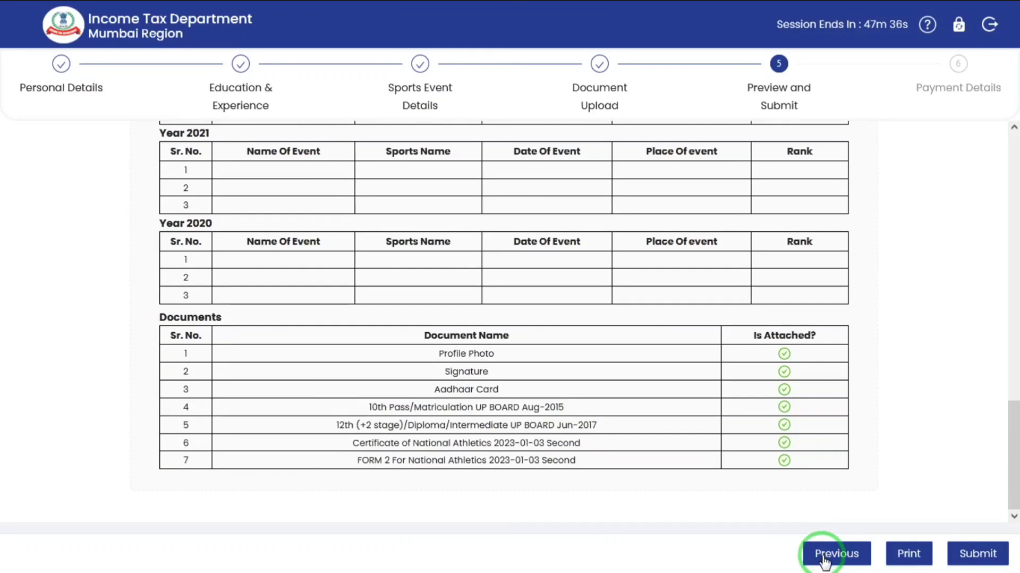
- Submit the previewed application, accept the declaration that all statements are true and correct, and try to submit the declarations
{"action": "left_click", "coordinate": [979, 558]}
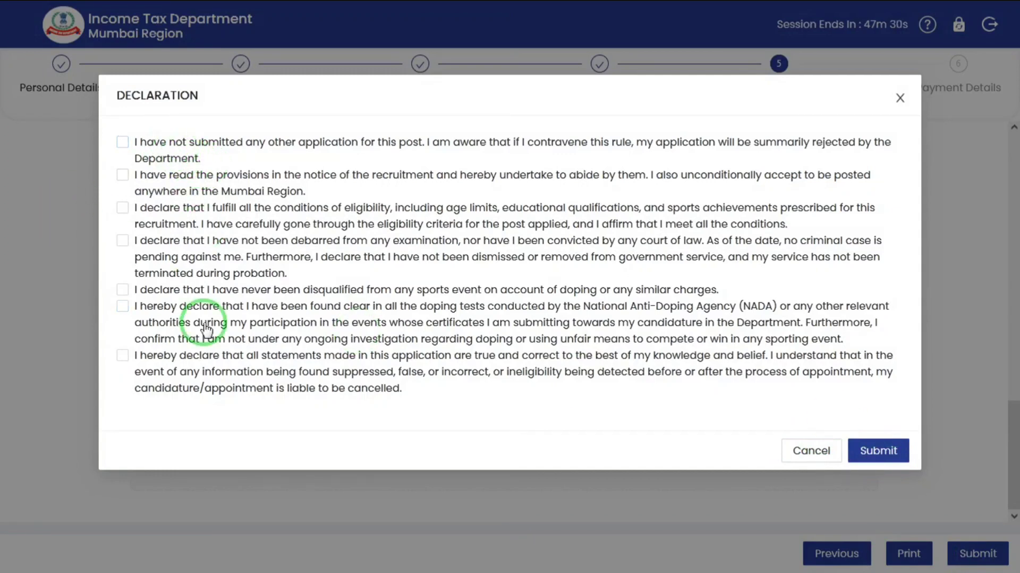
{"action": "left_click", "coordinate": [159, 363]}
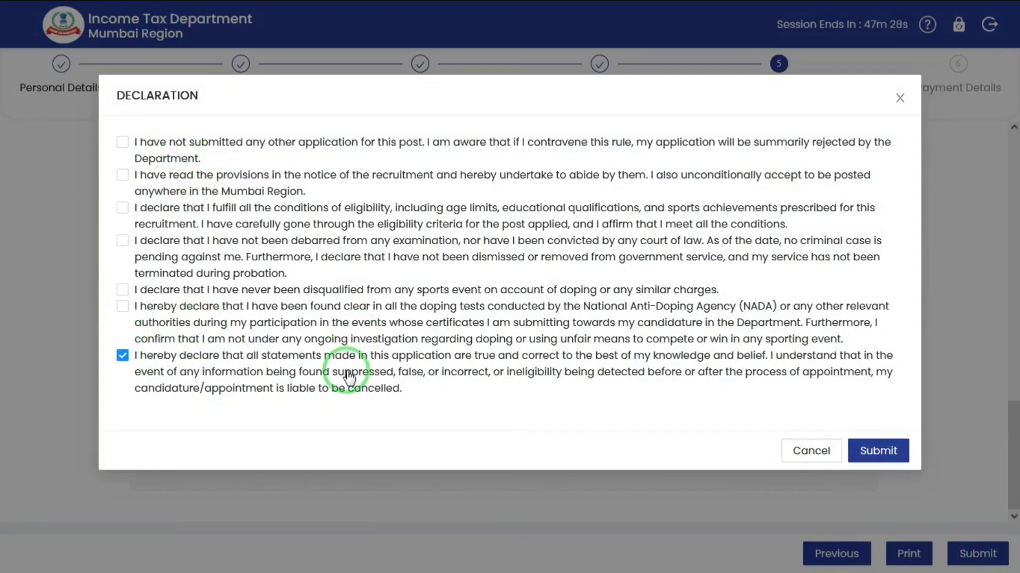
{"action": "left_click", "coordinate": [863, 452]}
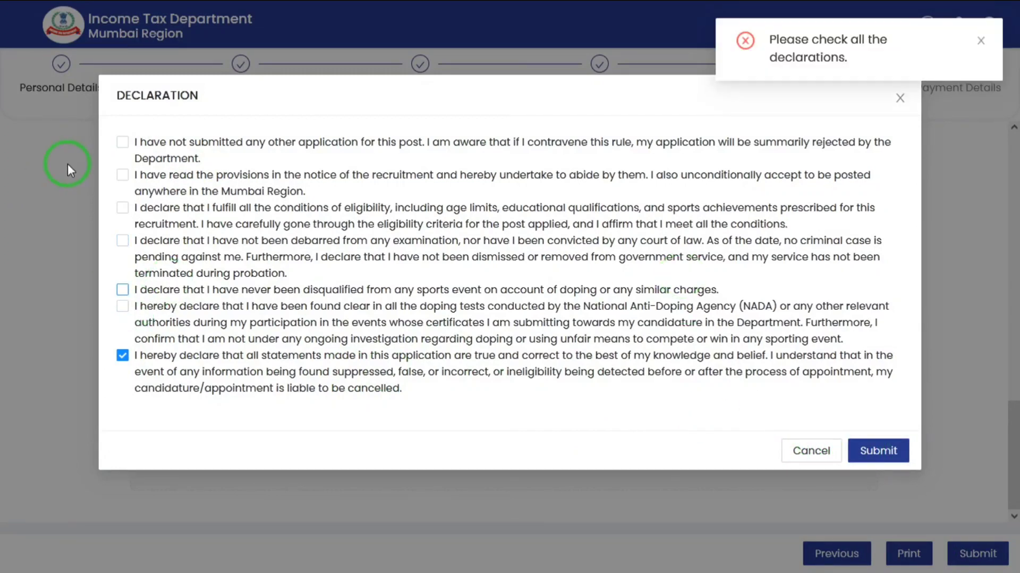
- Accept the six remaining declarations, from no other application submitted through being clear in the NADA doping tests
{"action": "left_click", "coordinate": [131, 142]}
{"action": "left_click", "coordinate": [141, 187]}
{"action": "left_click", "coordinate": [153, 215]}
{"action": "left_click", "coordinate": [151, 240]}
{"action": "left_click", "coordinate": [156, 279]}
{"action": "left_click", "coordinate": [151, 288]}
{"action": "left_click", "coordinate": [129, 246]}
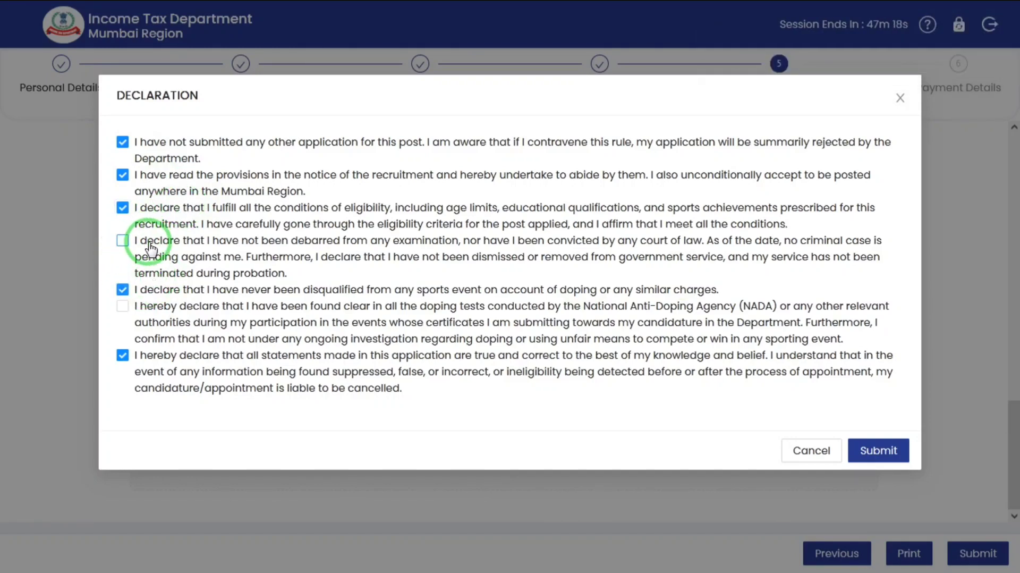
{"action": "left_click", "coordinate": [168, 314]}
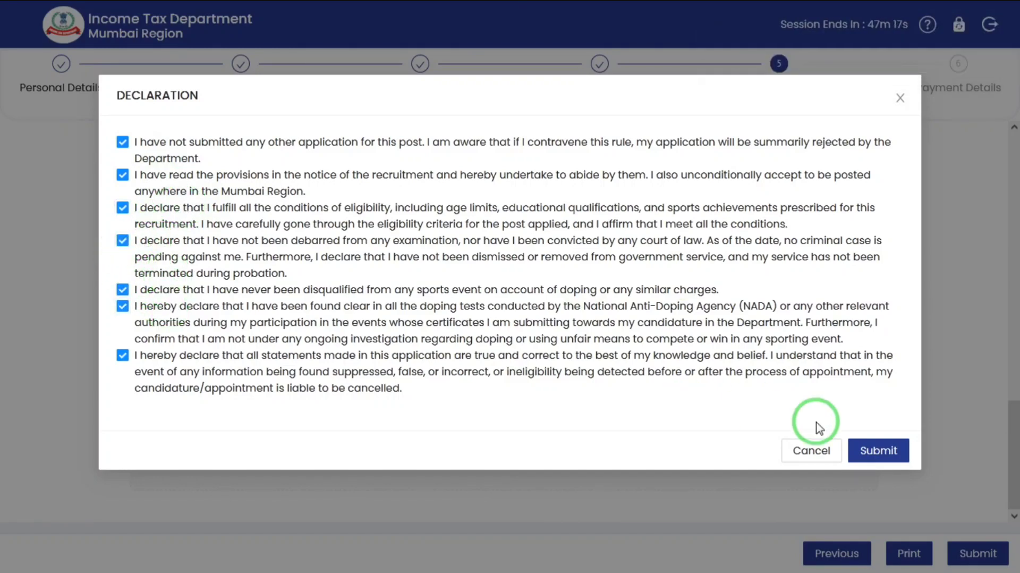
- Submit the declarations, complete the reCAPTCHA check and confirm the final submission of the application
{"action": "left_click", "coordinate": [863, 448]}
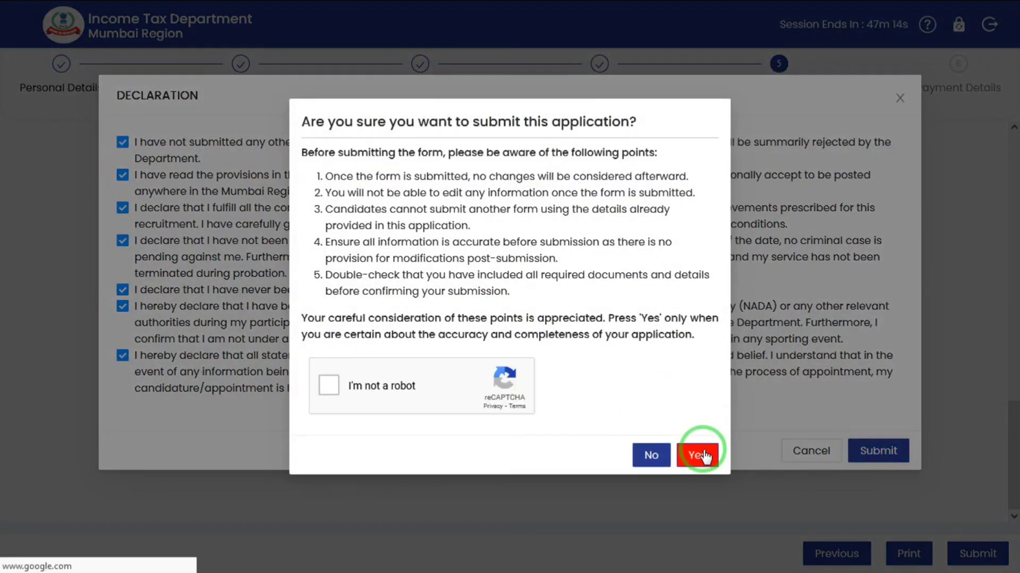
{"action": "left_click", "coordinate": [327, 386]}
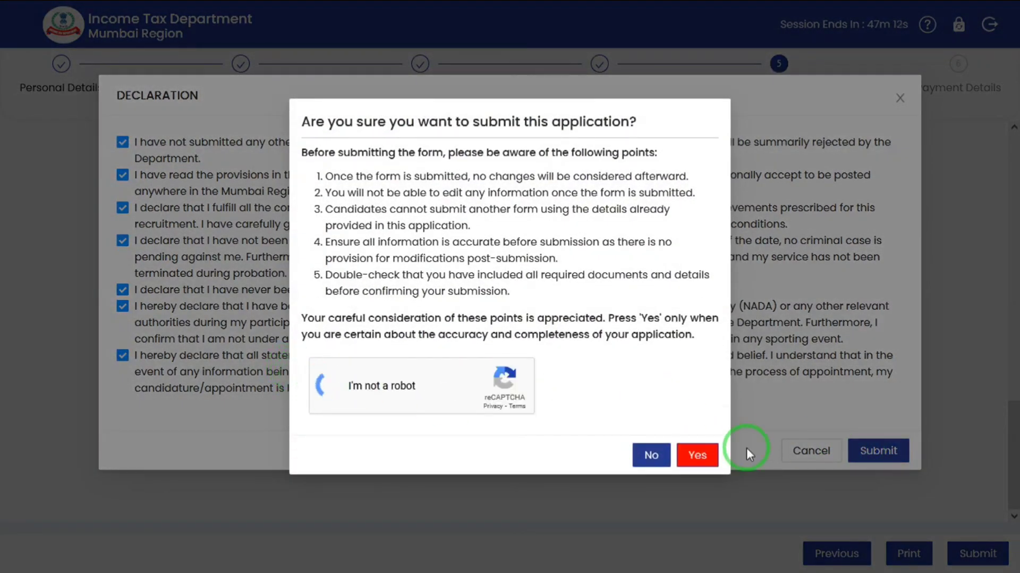
{"action": "left_click", "coordinate": [698, 457]}
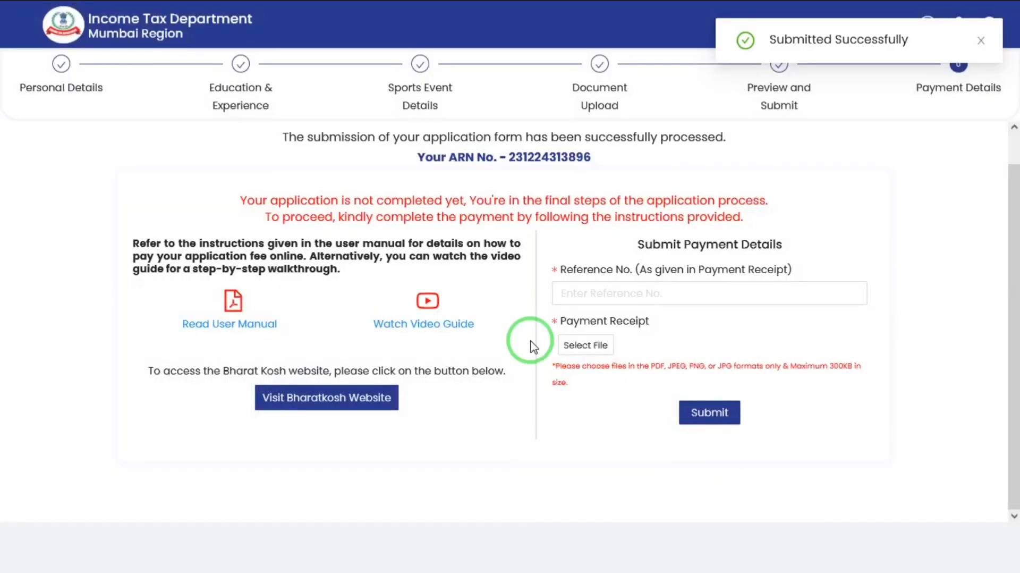
{"action": "left_click", "coordinate": [629, 294]}
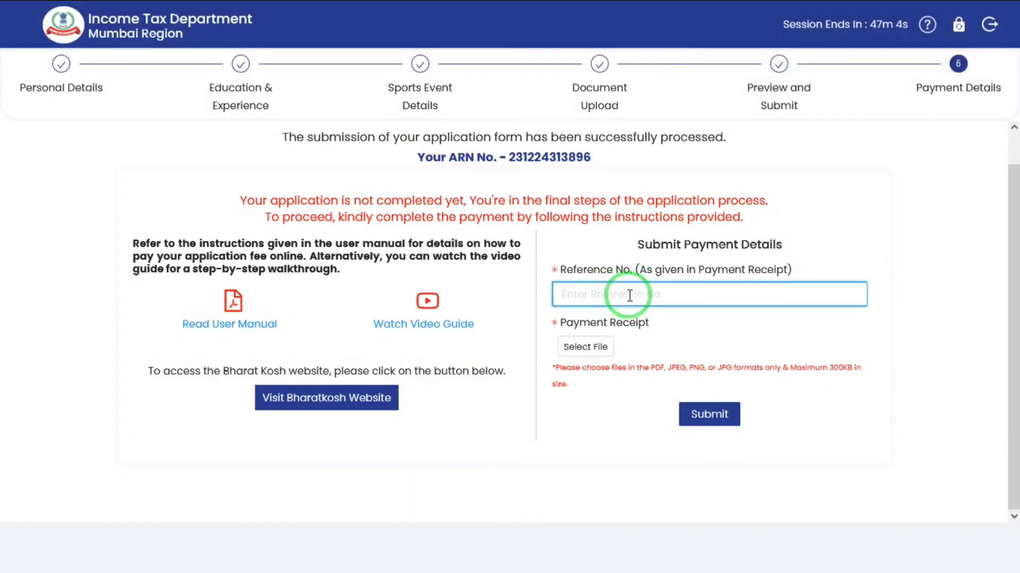
{"action": "double_click", "coordinate": [550, 156]}
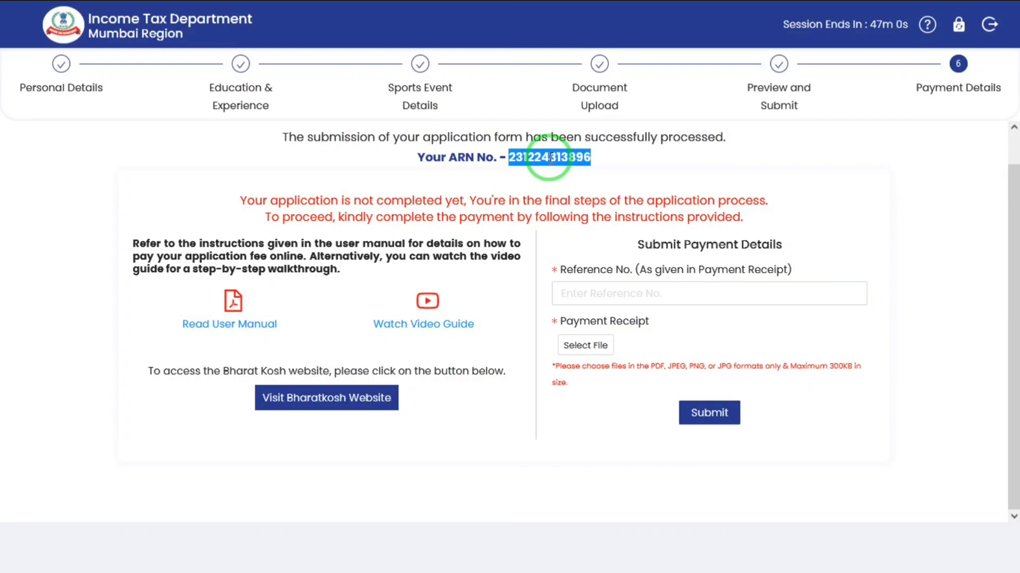
{"action": "left_click", "coordinate": [648, 297]}
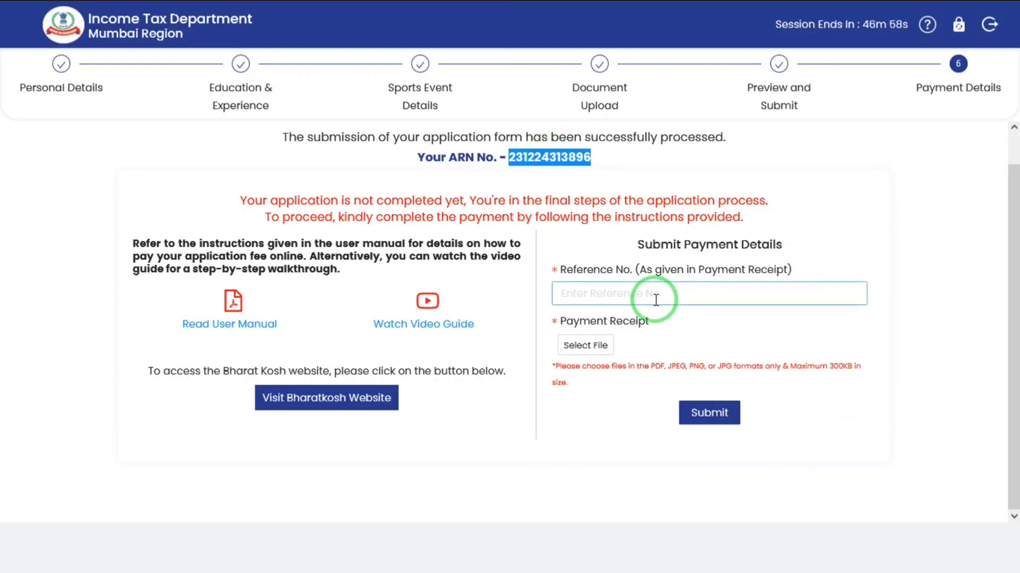
{"action": "left_click", "coordinate": [616, 240]}
{"action": "left_click_drag", "start_coordinate": [618, 245], "coordinate": [724, 269]}
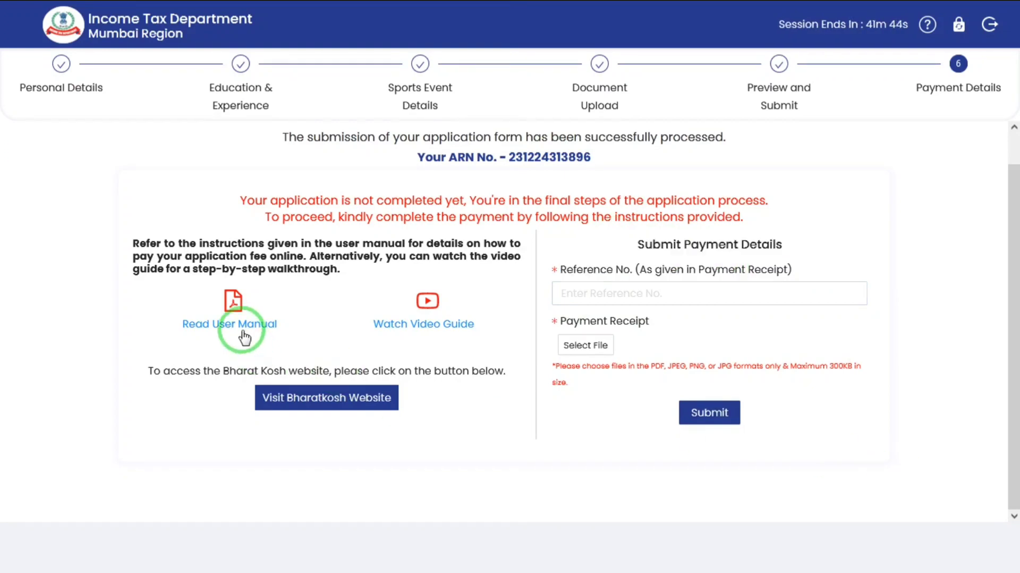
- Open the payment user manual (sample.pdf) and read its first steps for paying the application fee
{"action": "left_click", "coordinate": [287, 303]}
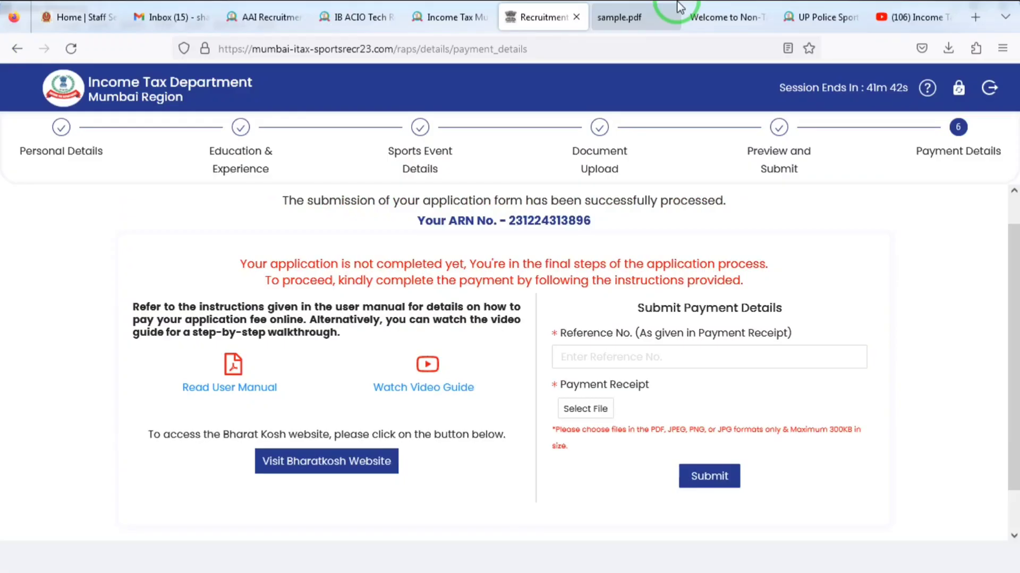
{"action": "left_click", "coordinate": [632, 10]}
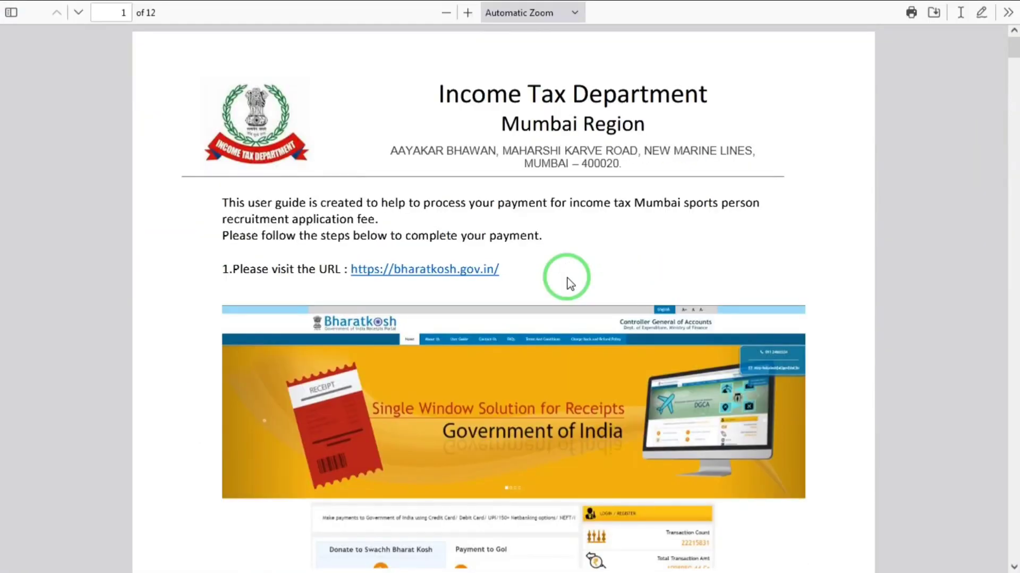
{"action": "scroll", "coordinate": [567, 278], "scroll_direction": "down", "scroll_amount": 2}
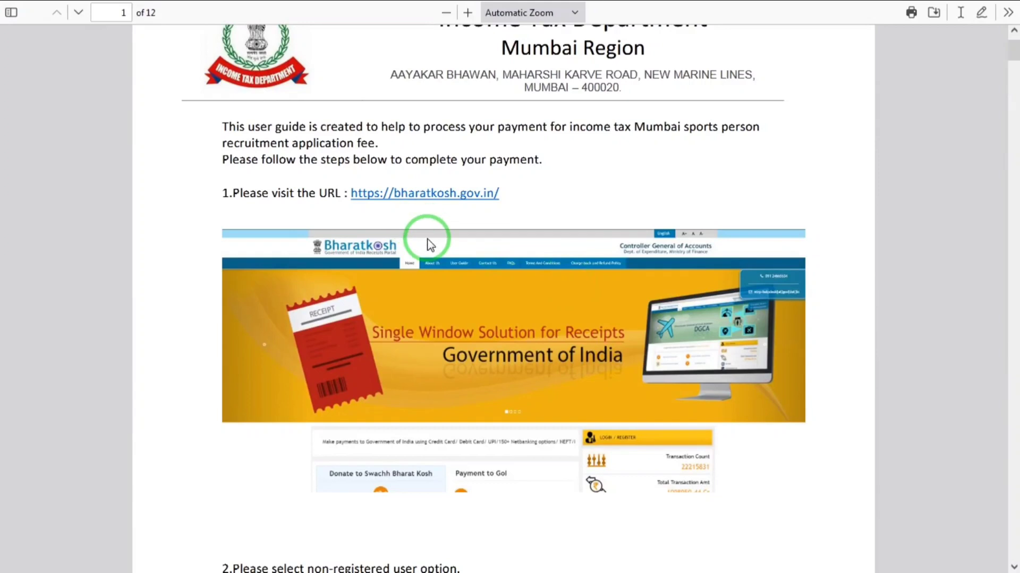
{"action": "scroll", "coordinate": [427, 239], "scroll_direction": "down", "scroll_amount": 6}
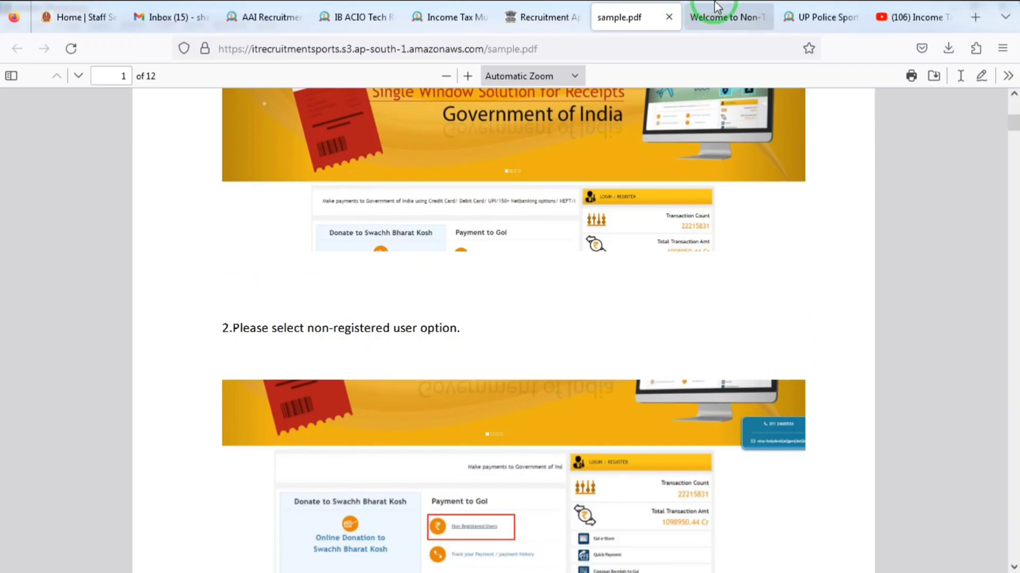
- Switch to the Bharatkosh website and open the government payment form for Non-Registered Users
{"action": "left_click", "coordinate": [718, 8]}
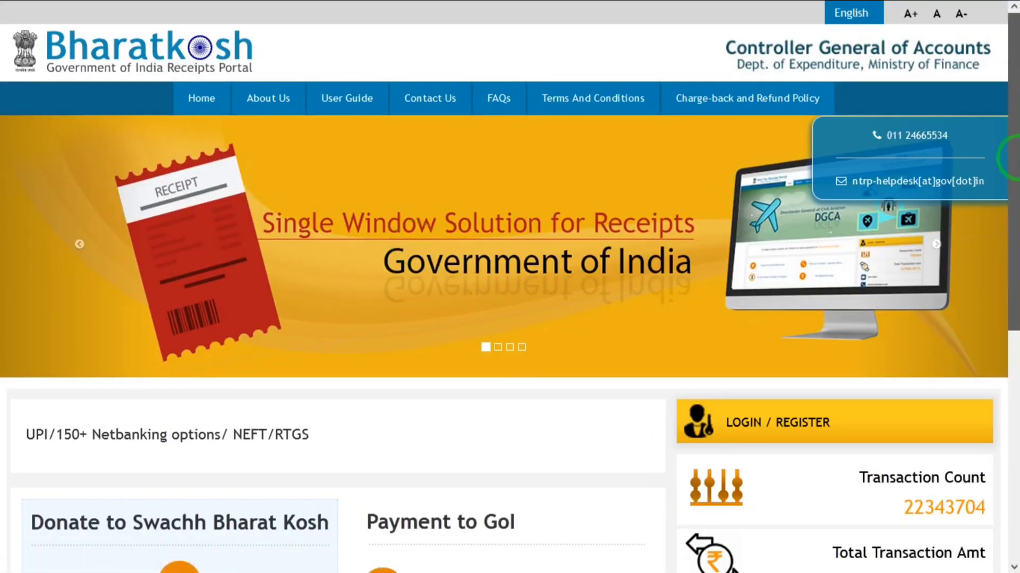
{"action": "scroll", "coordinate": [583, 298], "scroll_direction": "down", "scroll_amount": 4}
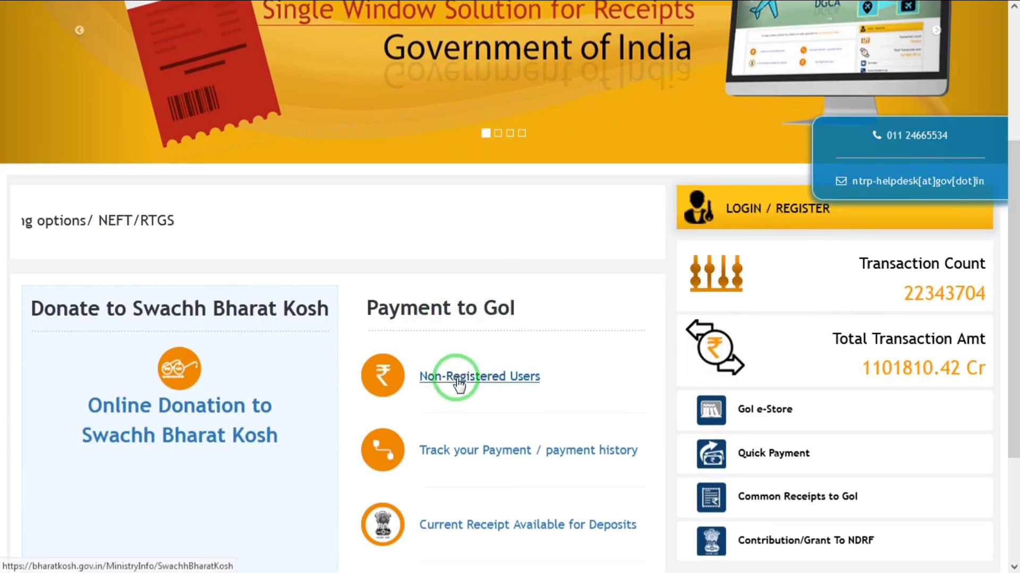
{"action": "left_click", "coordinate": [506, 381]}
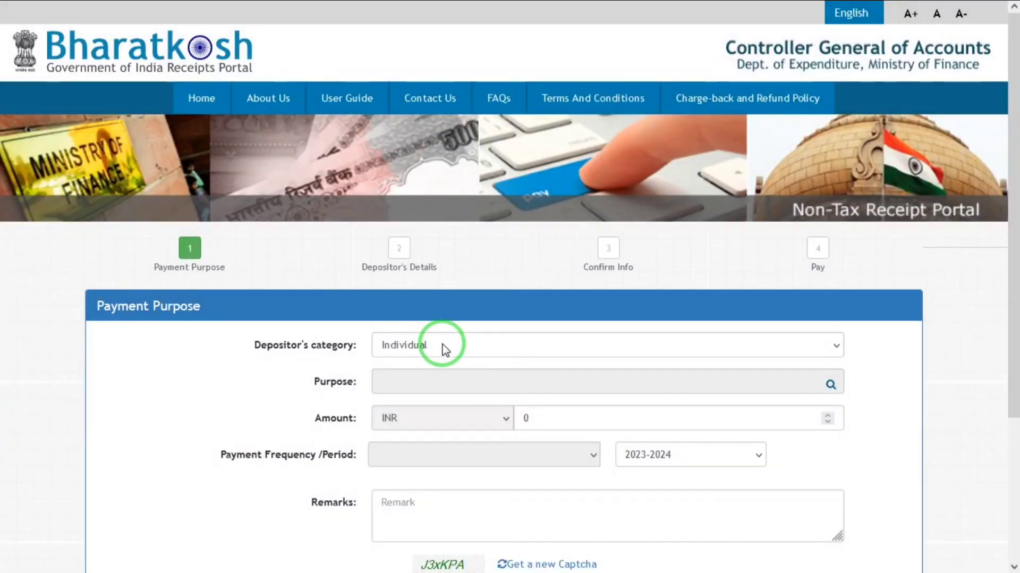
- Check the depositor's category options and keep Individual selected
{"action": "left_click", "coordinate": [417, 376]}
{"action": "left_click", "coordinate": [787, 346]}
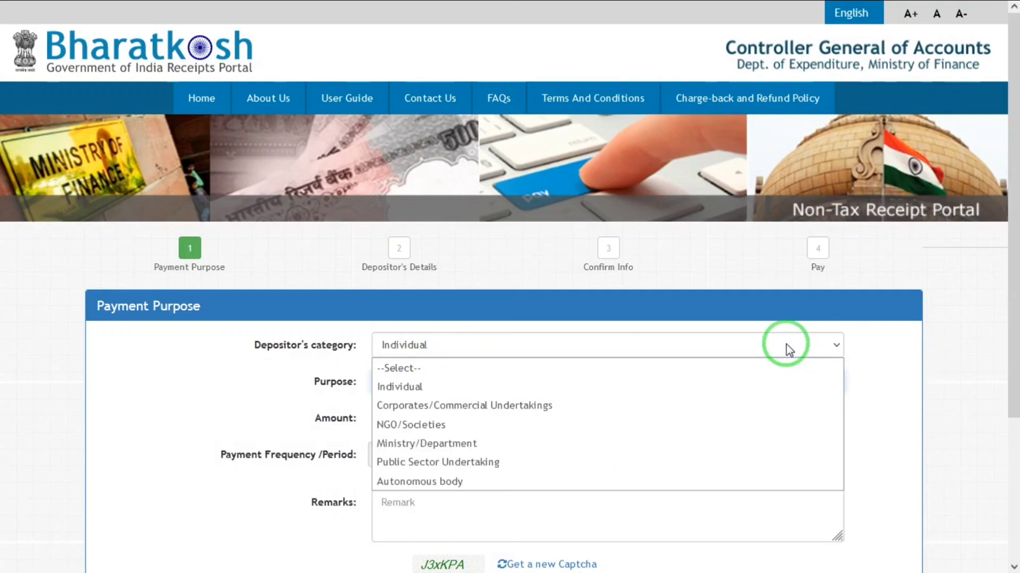
{"action": "left_click", "coordinate": [788, 348]}
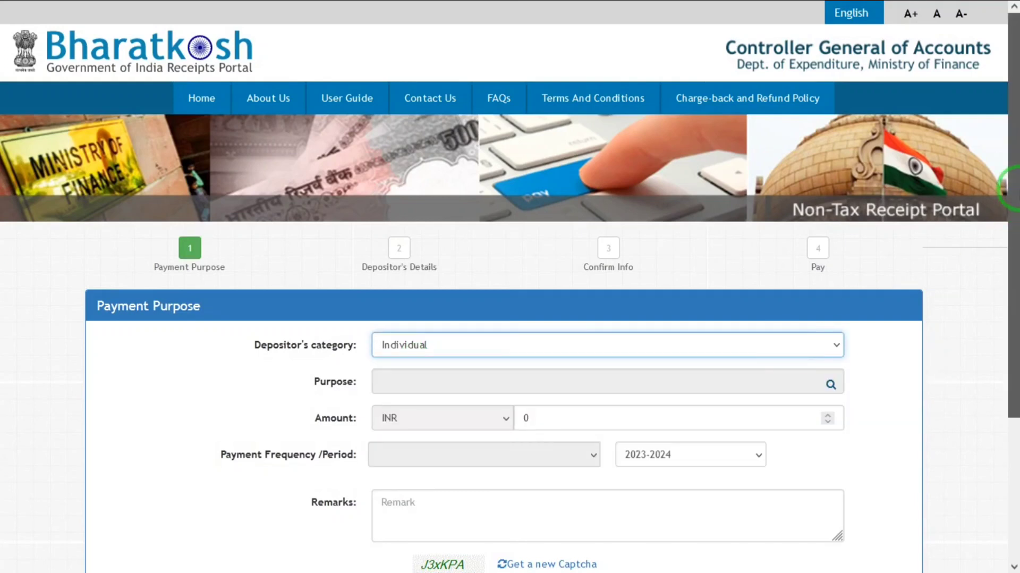
- Open the payment purpose search and search for purposes under the ministry CBDT, leaving the purpose text empty
{"action": "scroll", "coordinate": [1004, 254], "scroll_direction": "down", "scroll_amount": 2}
{"action": "left_click", "coordinate": [831, 293]}
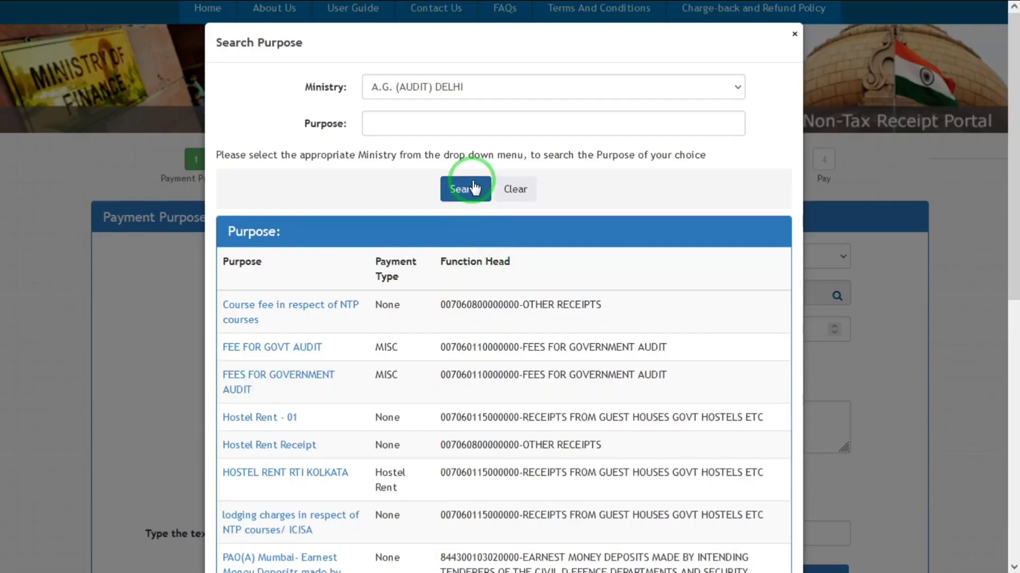
{"action": "left_click", "coordinate": [441, 87]}
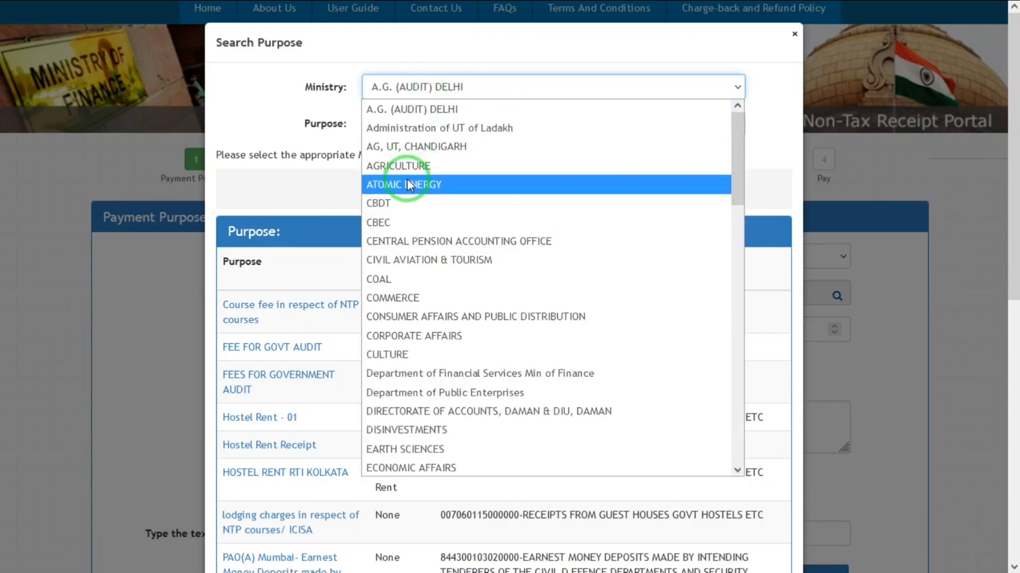
{"action": "left_click", "coordinate": [396, 205]}
{"action": "left_click", "coordinate": [424, 122]}
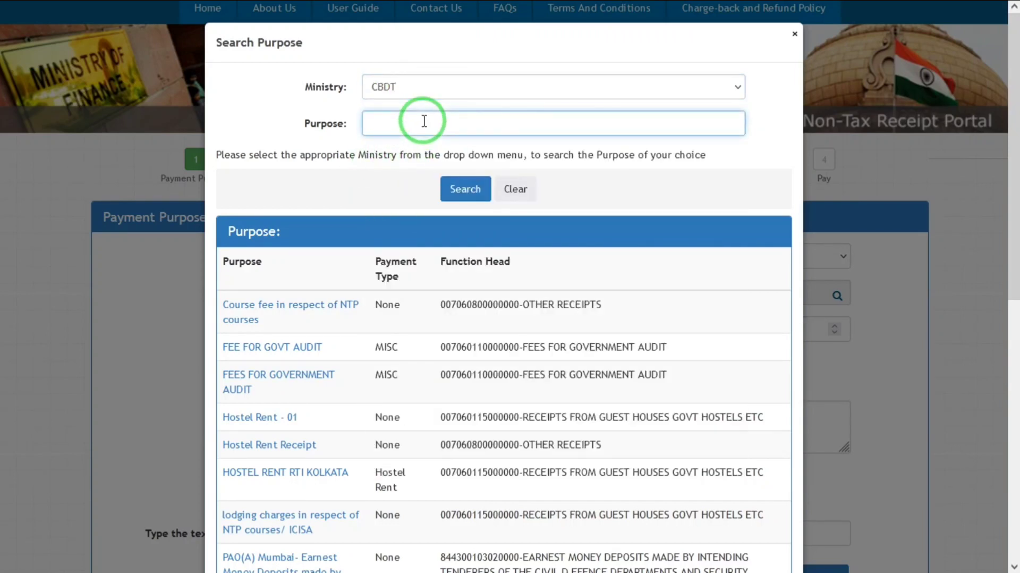
{"action": "left_click", "coordinate": [464, 189]}
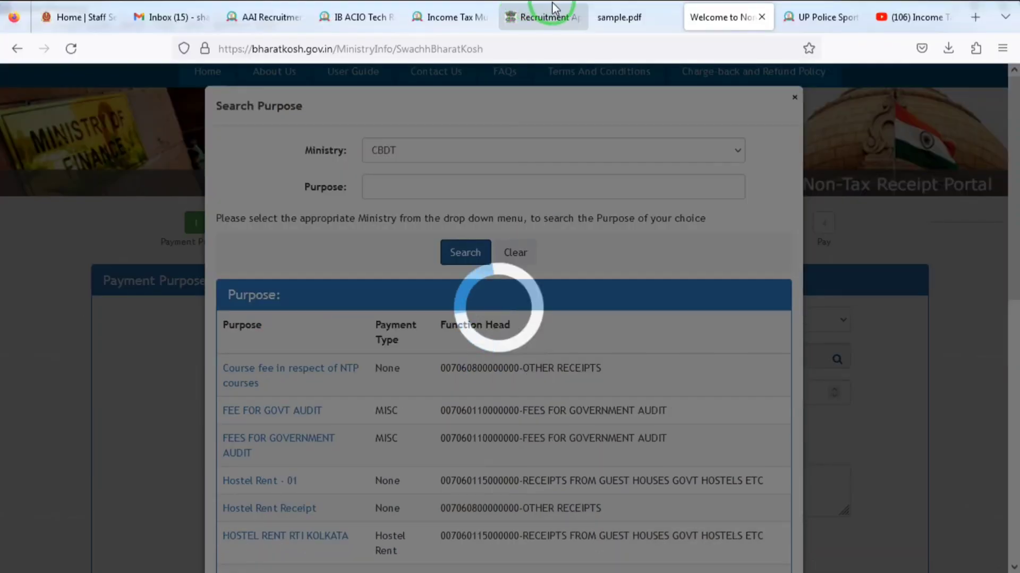
- Switch to the sample.pdf payment manual and read the steps on choosing the payment purpose, through step 6
{"action": "left_click", "coordinate": [616, 12]}
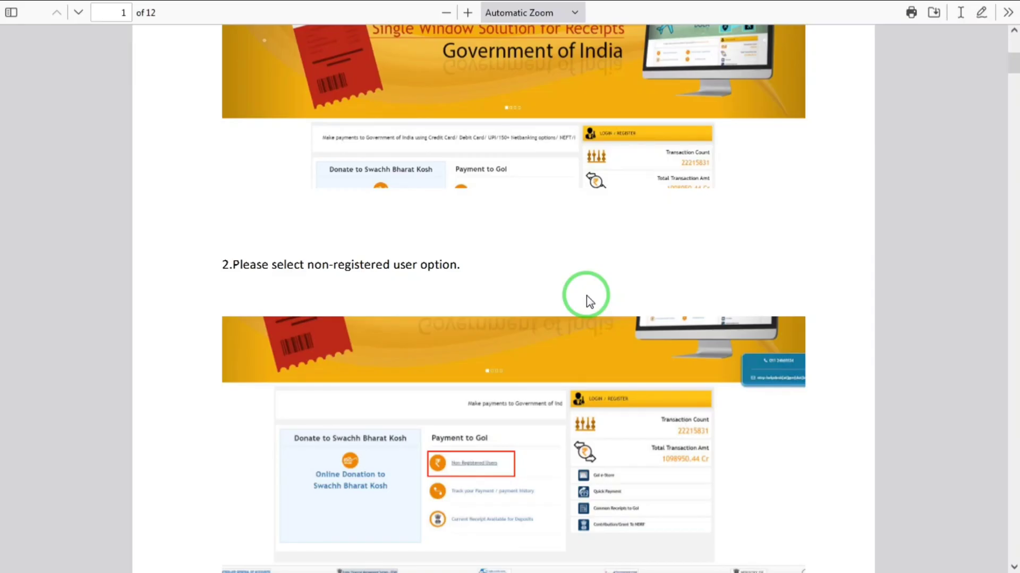
{"action": "scroll", "coordinate": [588, 301], "scroll_direction": "down", "scroll_amount": 10}
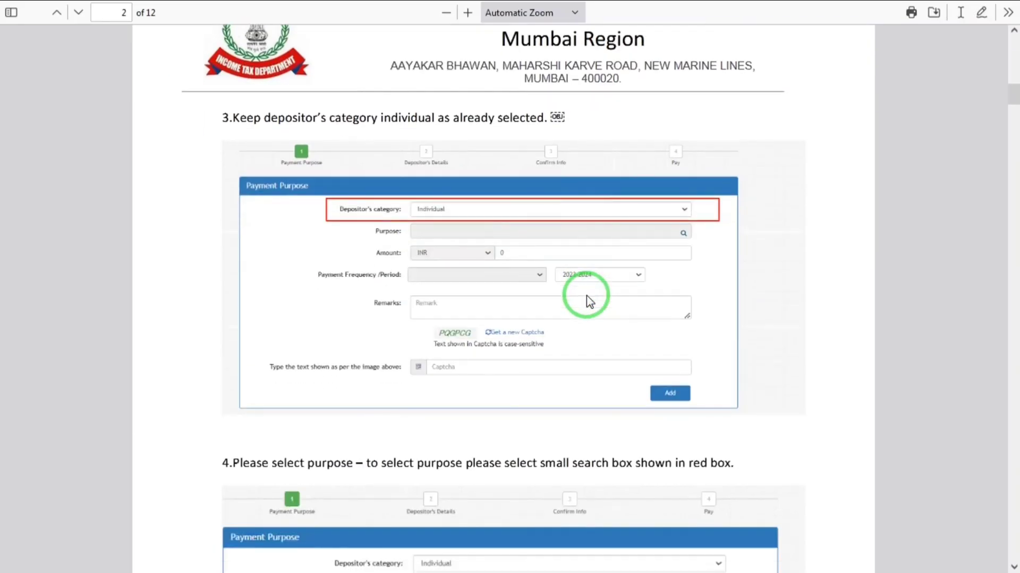
{"action": "scroll", "coordinate": [587, 300], "scroll_direction": "down", "scroll_amount": 8}
{"action": "scroll", "coordinate": [588, 300], "scroll_direction": "down", "scroll_amount": 8}
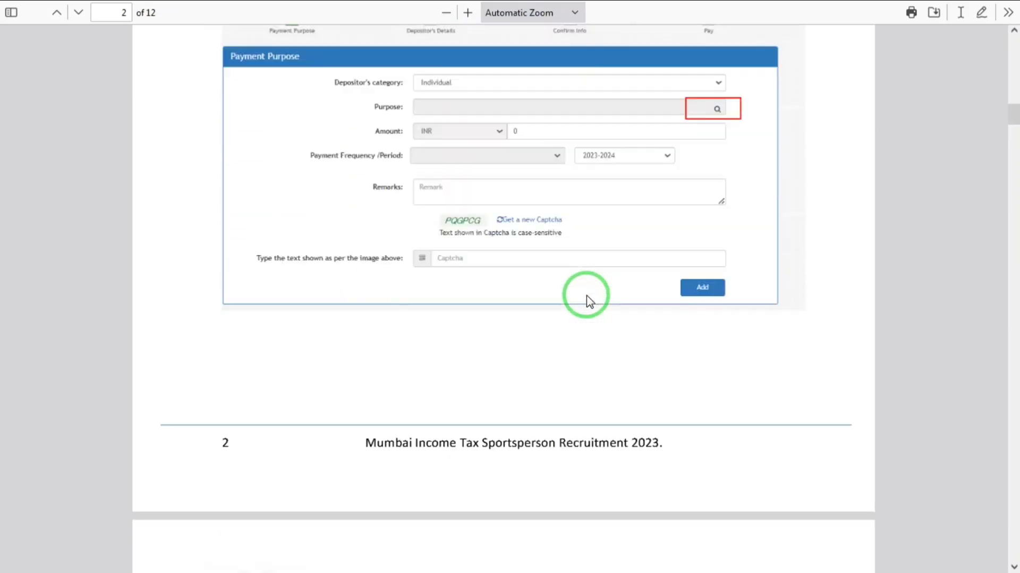
{"action": "scroll", "coordinate": [587, 301], "scroll_direction": "down", "scroll_amount": 8}
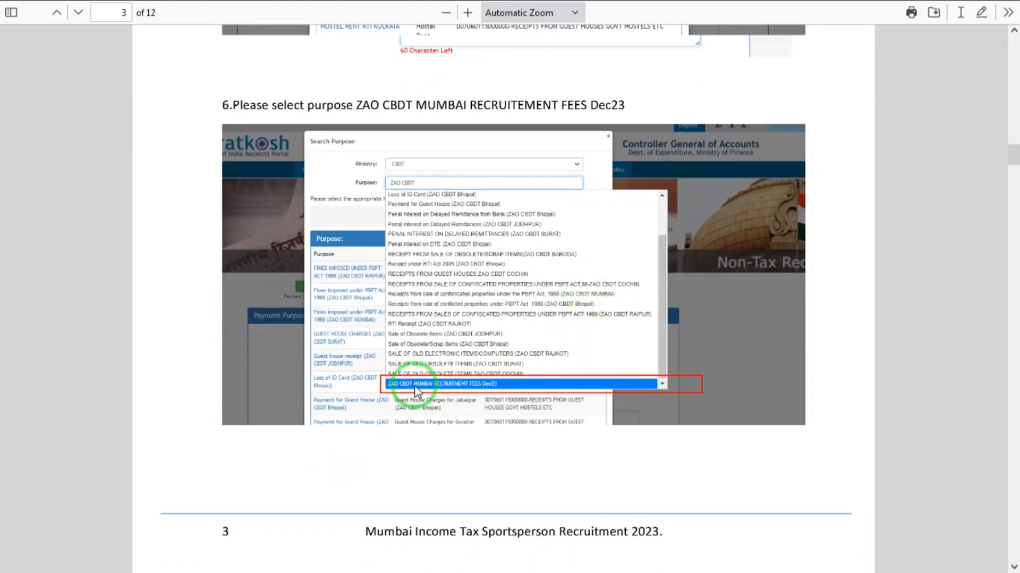
- Return to the Bharatkosh purpose search, browse the CBDT purposes and search the page for "MU"
{"action": "mouse_move", "coordinate": [573, 4]}
{"action": "left_click", "coordinate": [741, 13]}
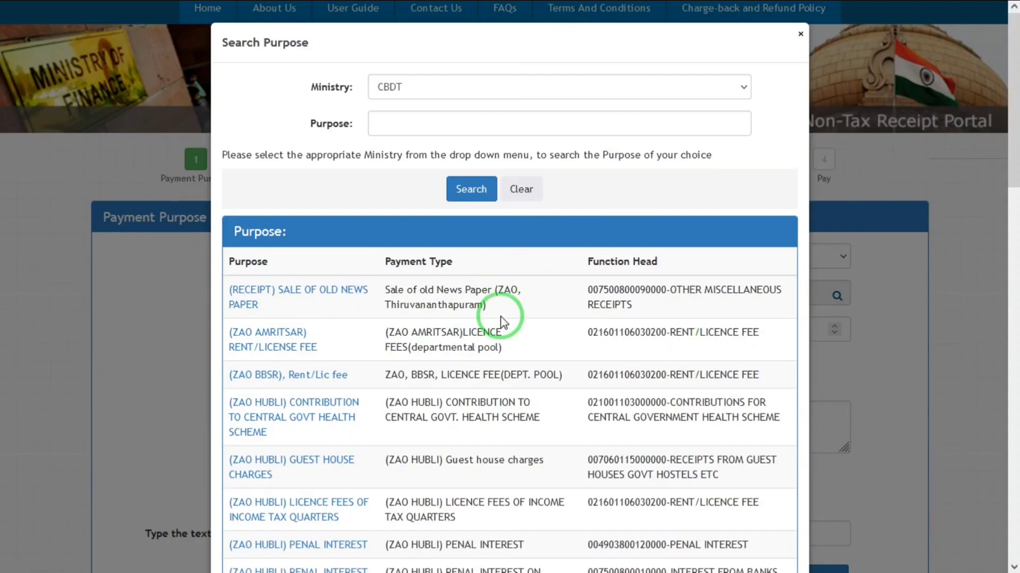
{"action": "scroll", "coordinate": [502, 322], "scroll_direction": "down", "scroll_amount": 1}
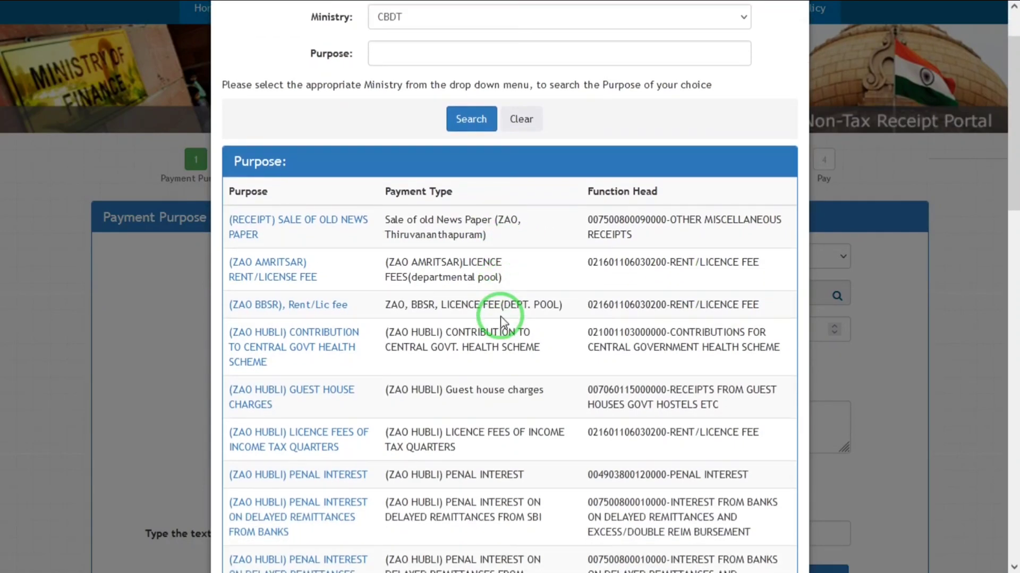
{"action": "scroll", "coordinate": [502, 321], "scroll_direction": "down", "scroll_amount": 2}
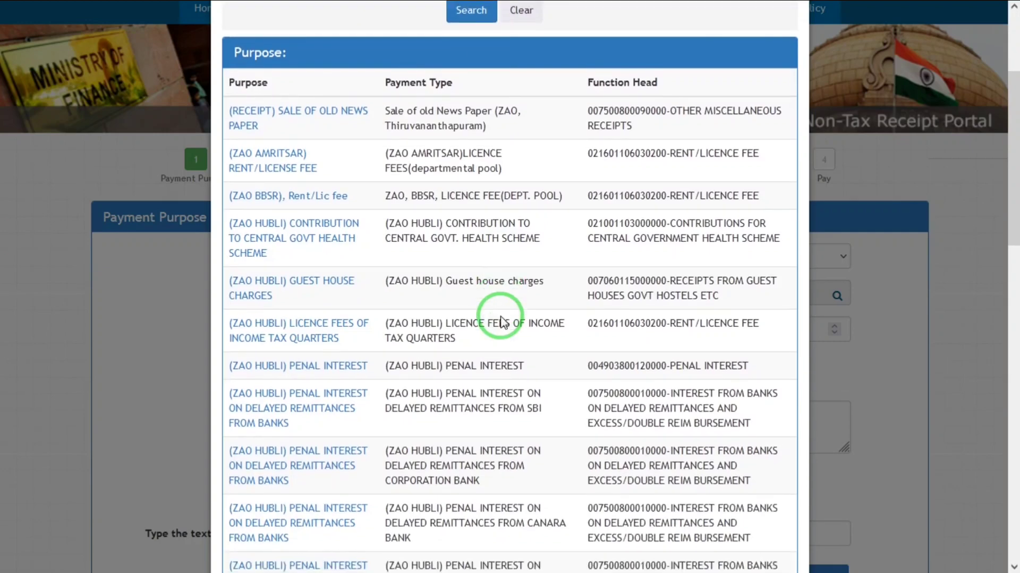
{"action": "key", "text": "ctrl+f"}
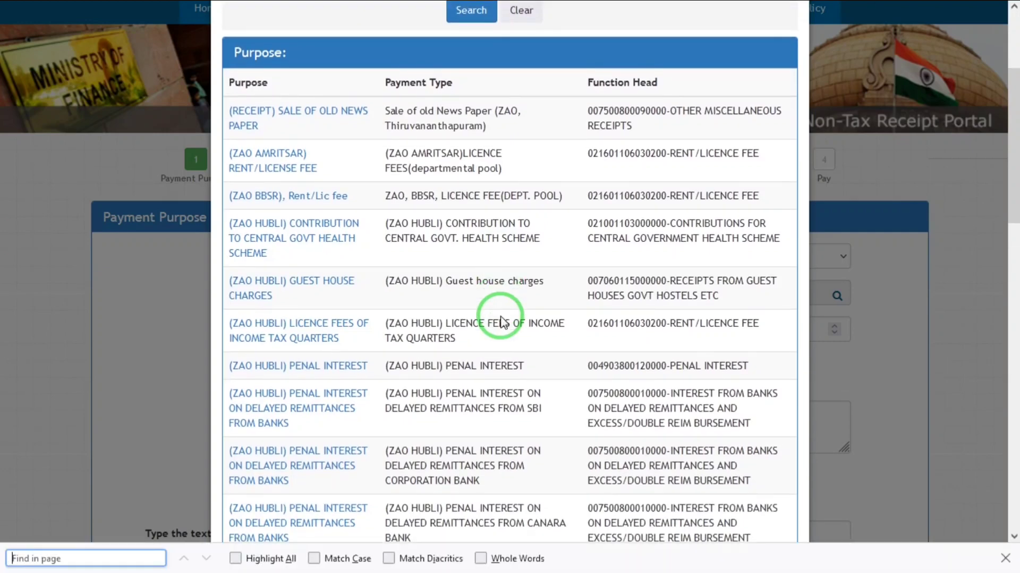
{"action": "type", "text": "MU"}
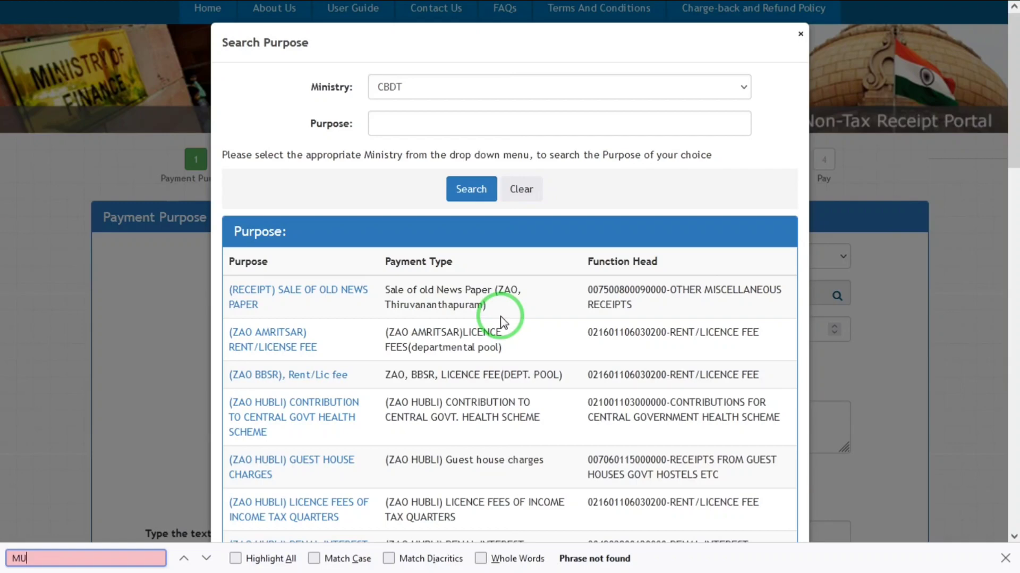
- Recheck step 6 of the sample.pdf manual for the exact name of the recruitment fee purpose
{"action": "mouse_move", "coordinate": [799, 12]}
{"action": "left_click", "coordinate": [553, 13]}
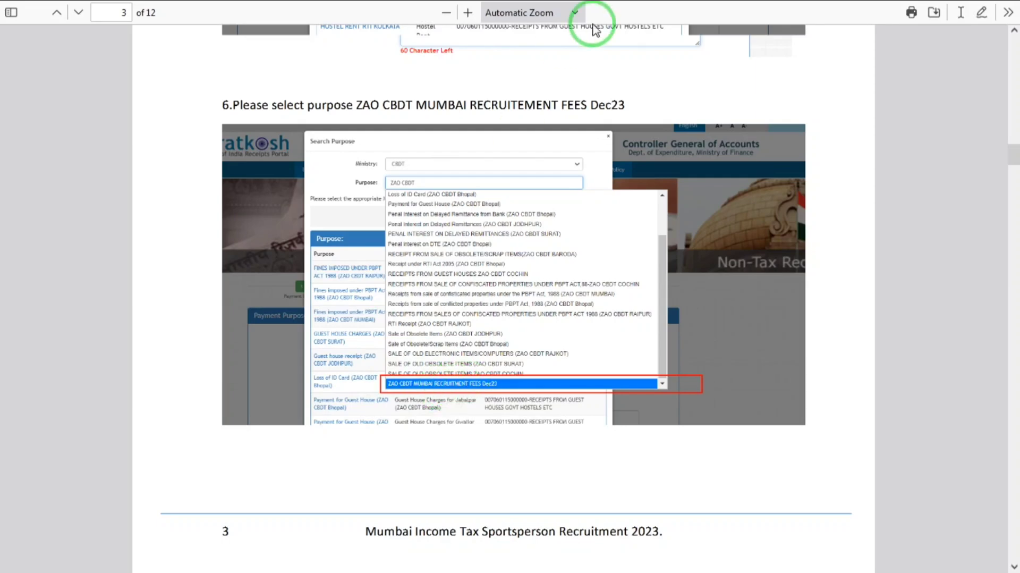
{"action": "mouse_move", "coordinate": [598, 5]}
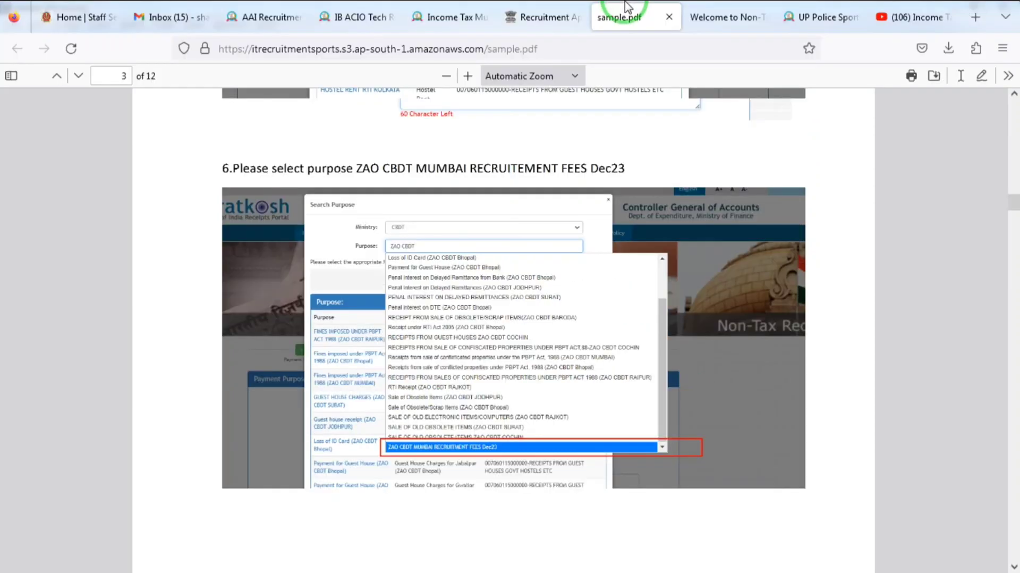
- Back on Bharatkosh, filter the purposes by "ZAO CBDT M" and pick the suggestion ZAO CBDT MUMBAI RECRUITMENT FEES Dec23
{"action": "left_click", "coordinate": [708, 7]}
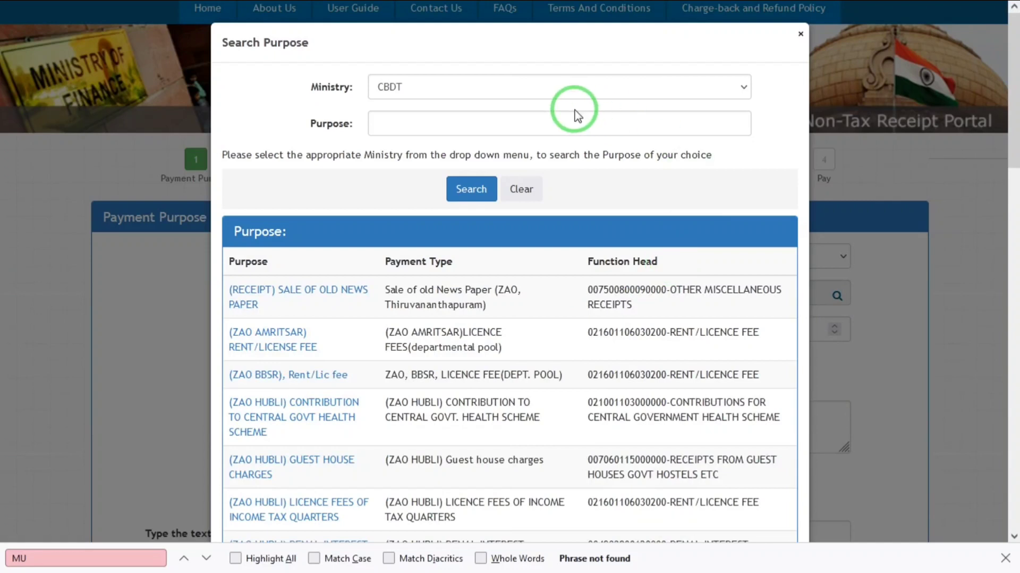
{"action": "left_click", "coordinate": [570, 126]}
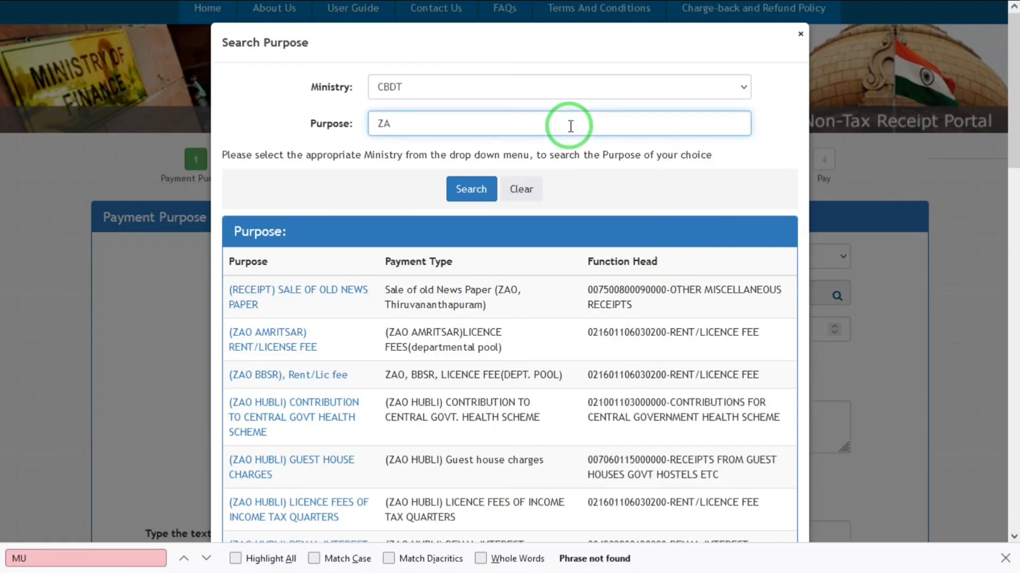
{"action": "type", "text": "C"}
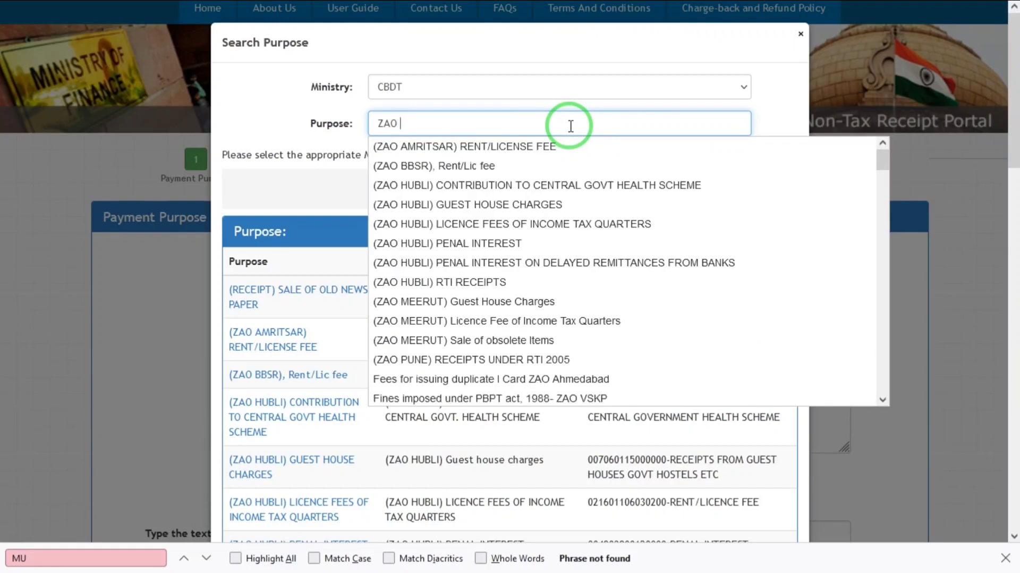
{"action": "type", "text": " D"}
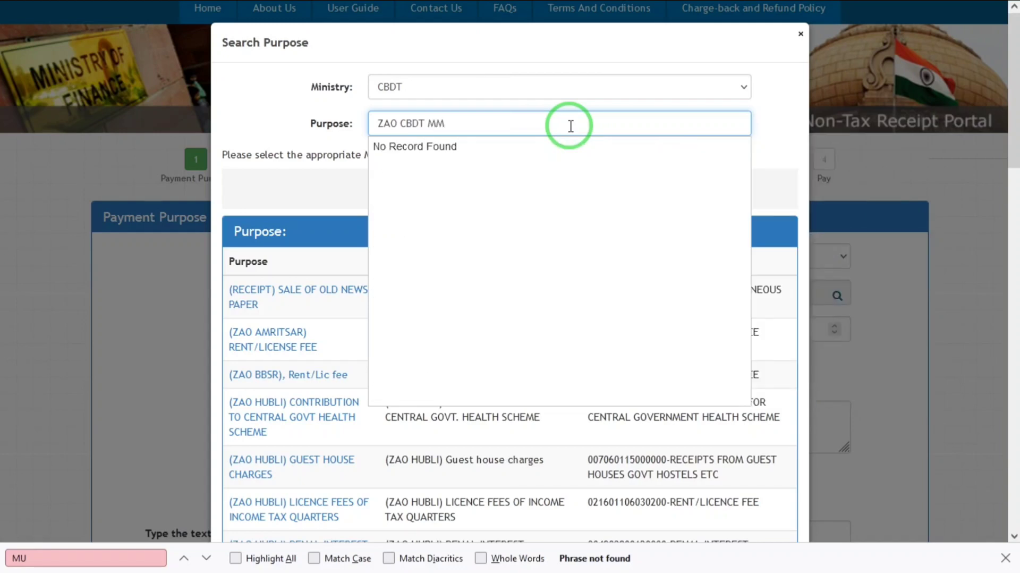
{"action": "key", "text": "BackSpace"}
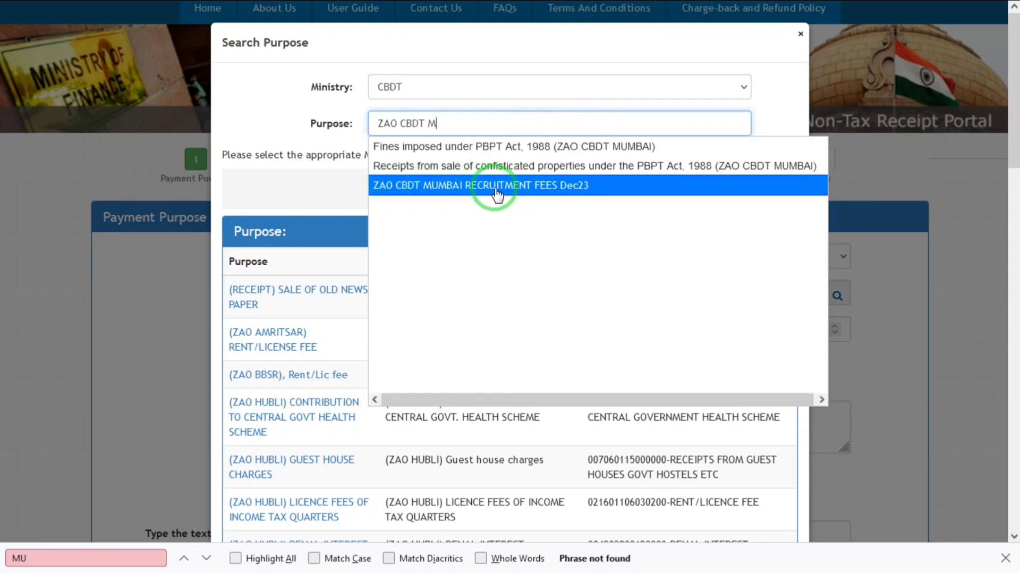
{"action": "left_click", "coordinate": [545, 190]}
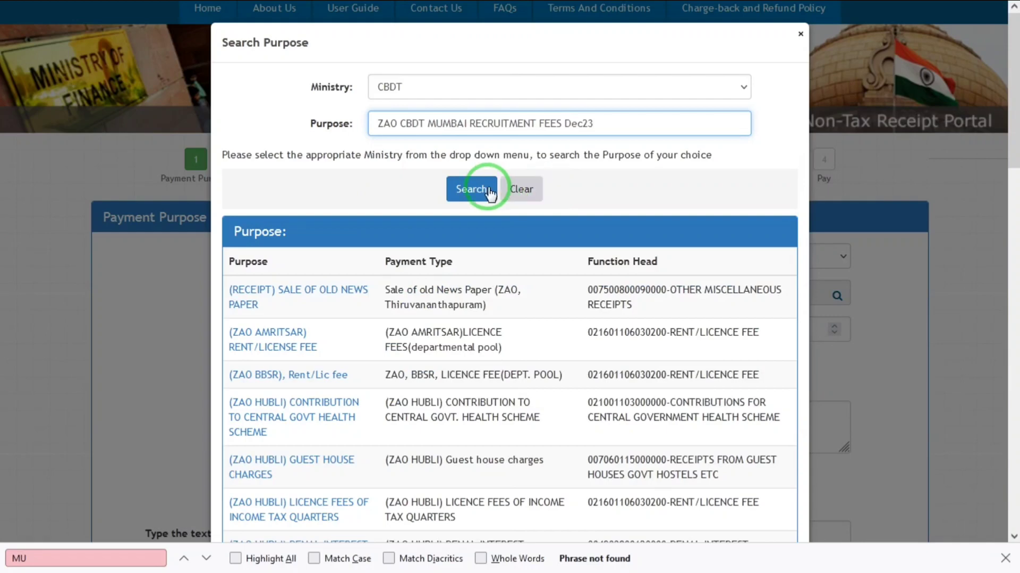
- Search for the chosen purpose, apply the matching ZAO CBDT MUMBAI RECRUITMENT FEES Dec23 result to the form and accept the disclaimer
{"action": "left_click", "coordinate": [465, 192]}
{"action": "left_click", "coordinate": [581, 380]}
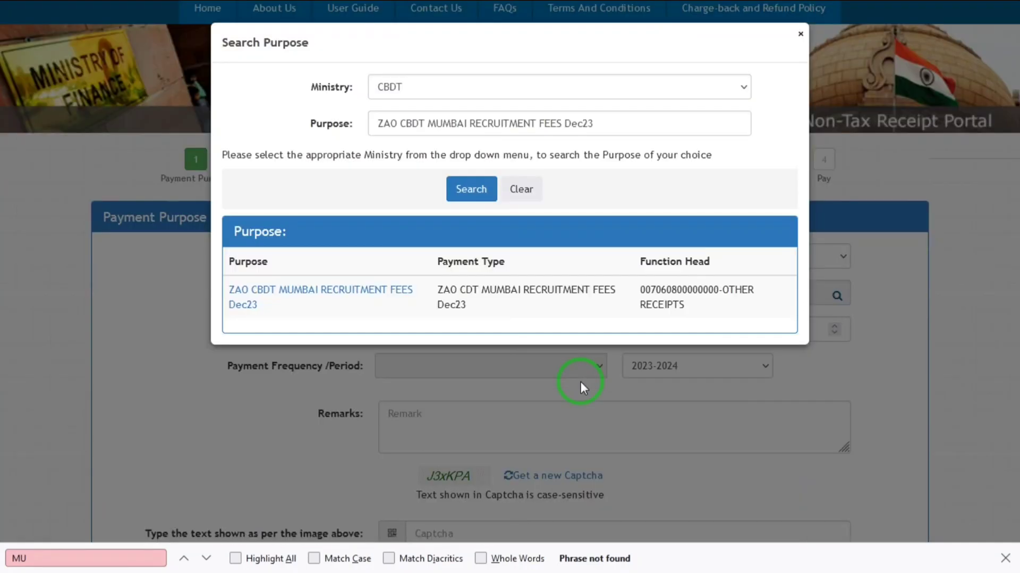
{"action": "left_click", "coordinate": [264, 293]}
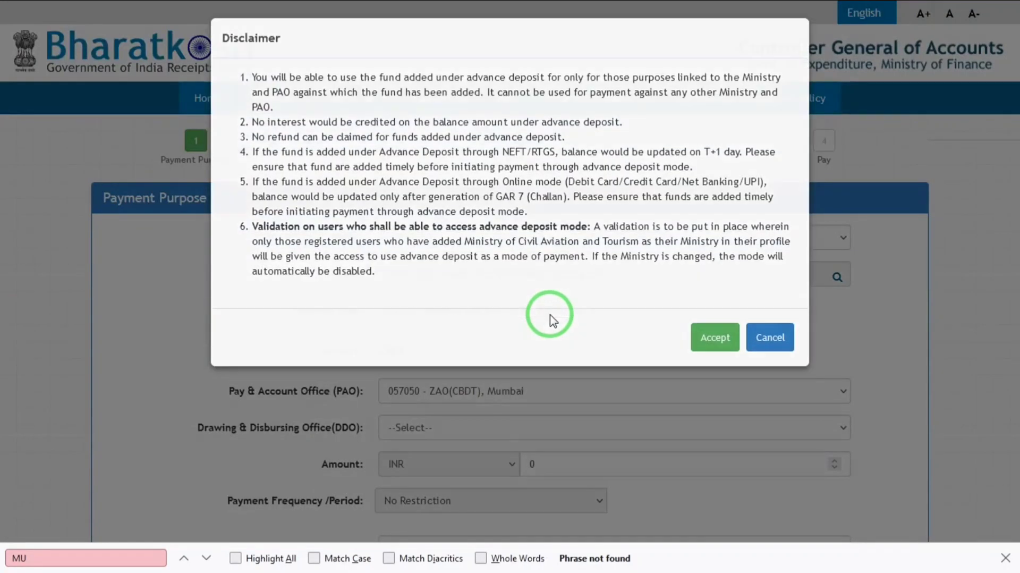
{"action": "left_click", "coordinate": [715, 337]}
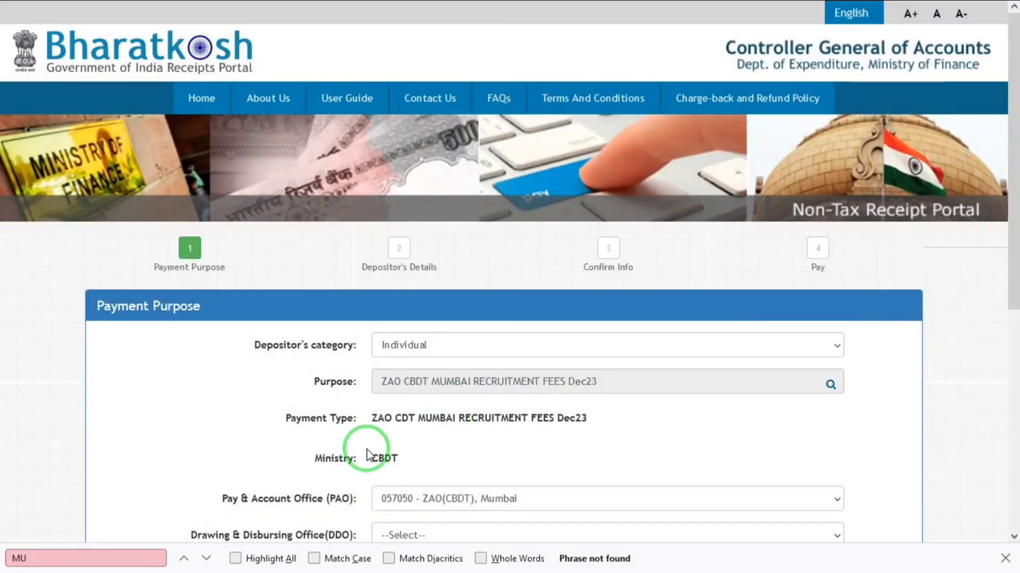
- Check the available Drawing & Disbursing Office (DDO) options in the payment purpose form
{"action": "left_click_drag", "start_coordinate": [1014, 98], "coordinate": [1014, 284]}
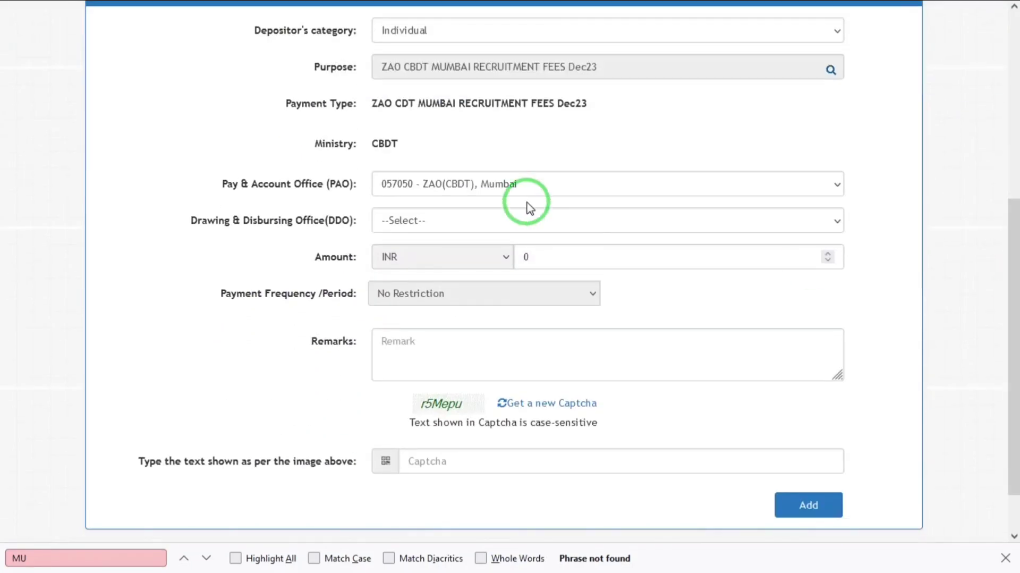
{"action": "left_click", "coordinate": [420, 222]}
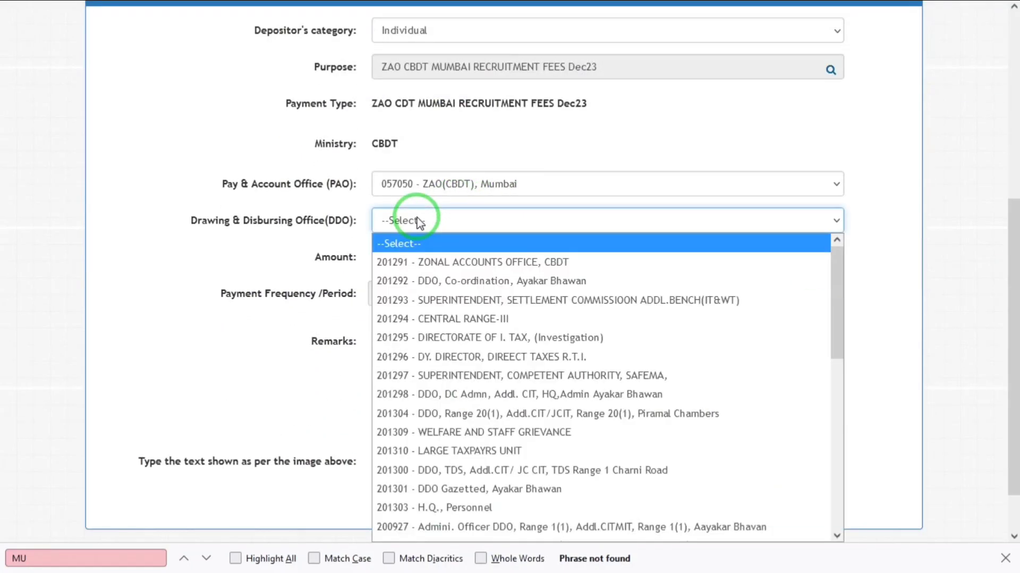
{"action": "left_click", "coordinate": [420, 222]}
- Switch to the sample.pdf manual and read steps 7 to 10, up to the choice of the Drawing & Disbursing Office
{"action": "mouse_move", "coordinate": [478, 7]}
{"action": "left_click", "coordinate": [608, 6]}
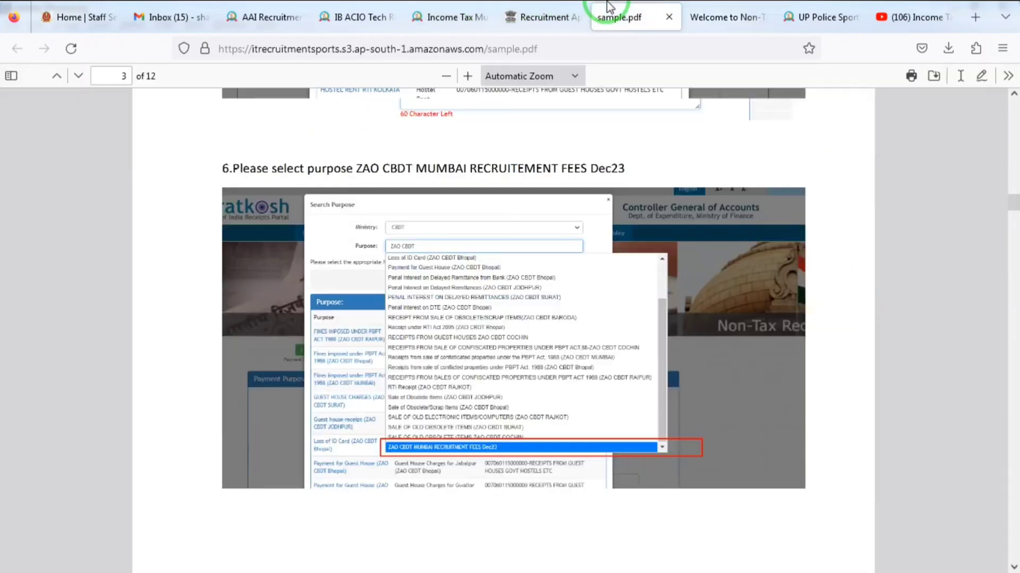
{"action": "scroll", "coordinate": [530, 452], "scroll_direction": "down", "scroll_amount": 10}
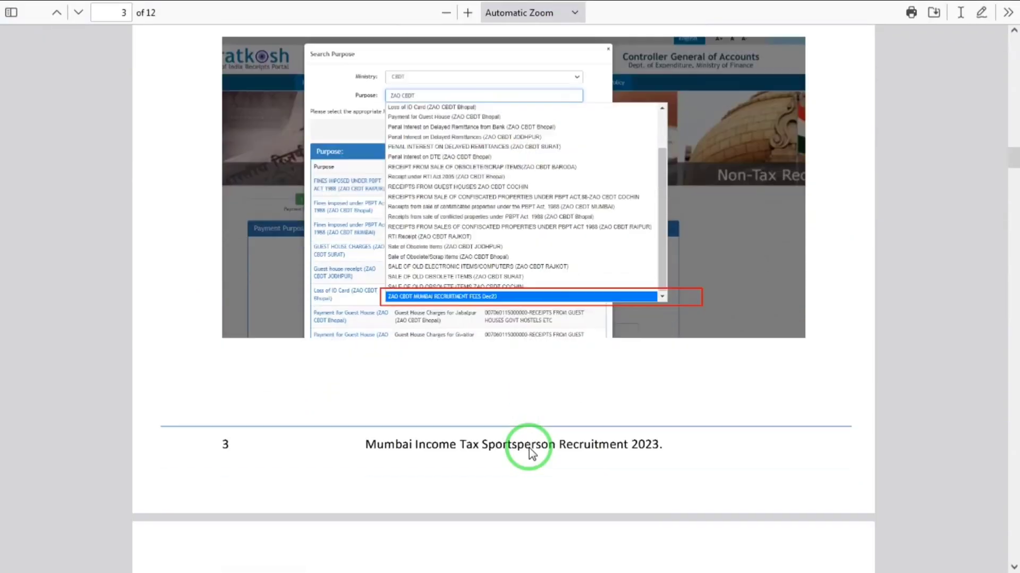
{"action": "scroll", "coordinate": [529, 447], "scroll_direction": "down", "scroll_amount": 15}
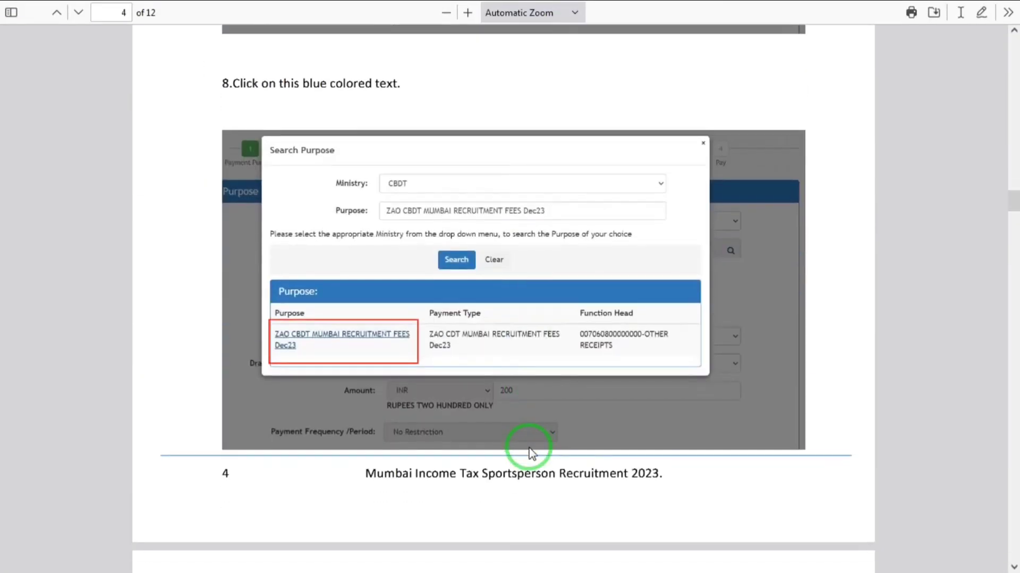
{"action": "scroll", "coordinate": [530, 447], "scroll_direction": "down", "scroll_amount": 3}
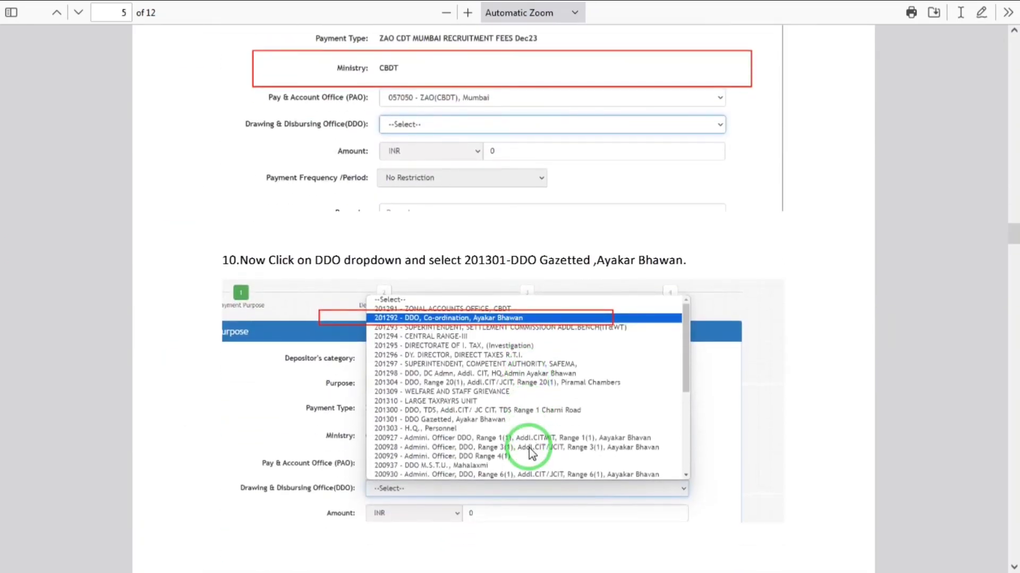
{"action": "scroll", "coordinate": [530, 452], "scroll_direction": "down", "scroll_amount": 1}
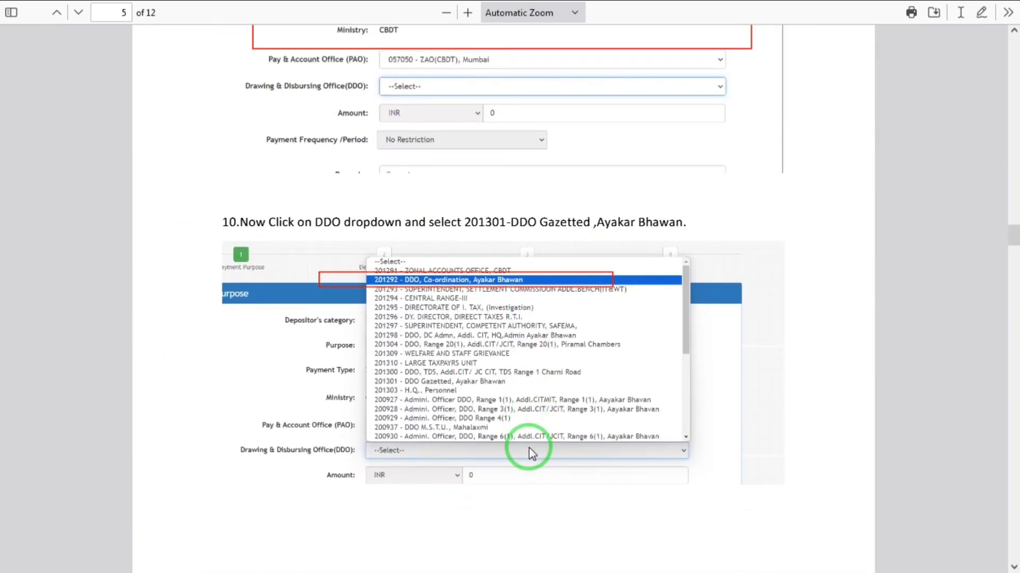
{"action": "scroll", "coordinate": [532, 453], "scroll_direction": "down", "scroll_amount": 1}
- Return to the Bharatkosh form and set the Drawing & Disbursing Office to 201292 - DDO, Co-ordination, Ayakar Bhawan
{"action": "mouse_move", "coordinate": [536, 6]}
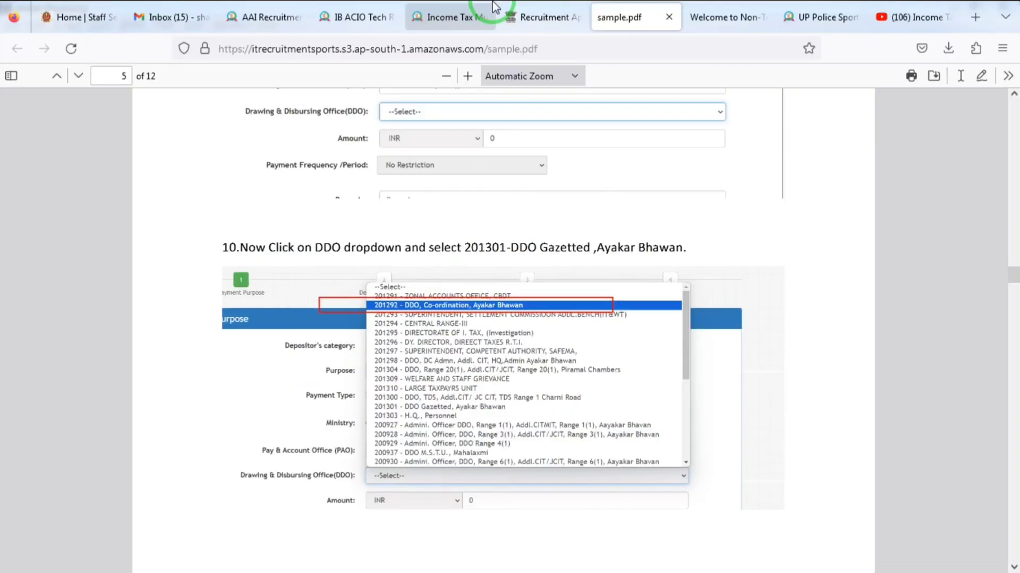
{"action": "left_click", "coordinate": [536, 6]}
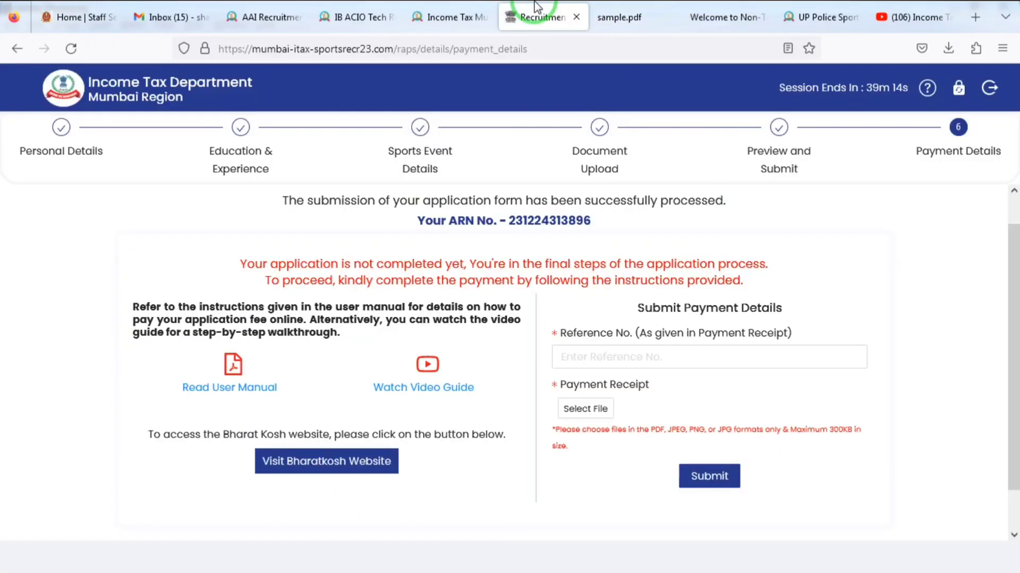
{"action": "left_click", "coordinate": [674, 6]}
{"action": "left_click", "coordinate": [735, 6]}
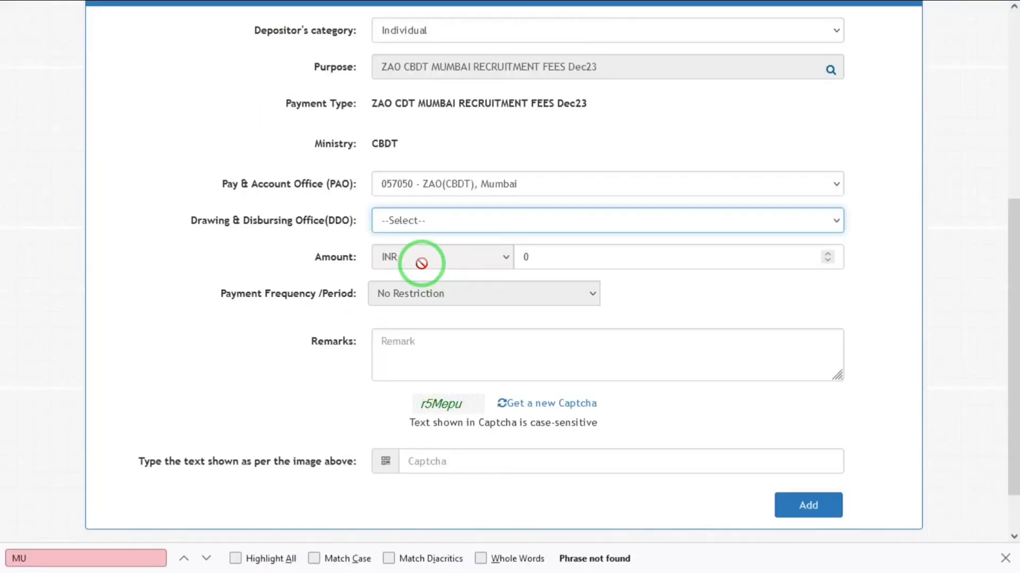
{"action": "left_click", "coordinate": [435, 222]}
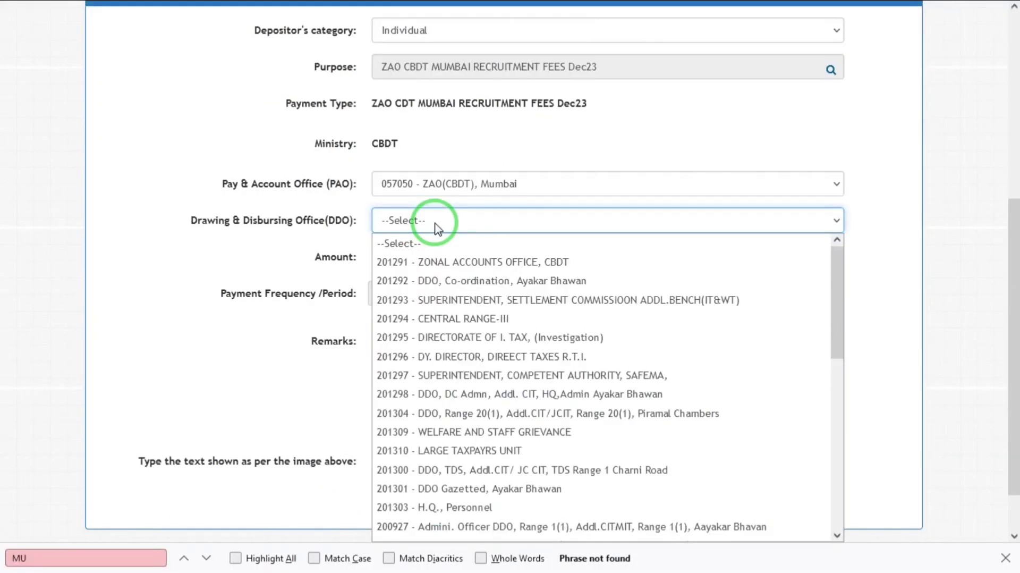
{"action": "key", "text": "Down"}
{"action": "key", "text": "Down"}
{"action": "key", "text": "Return"}
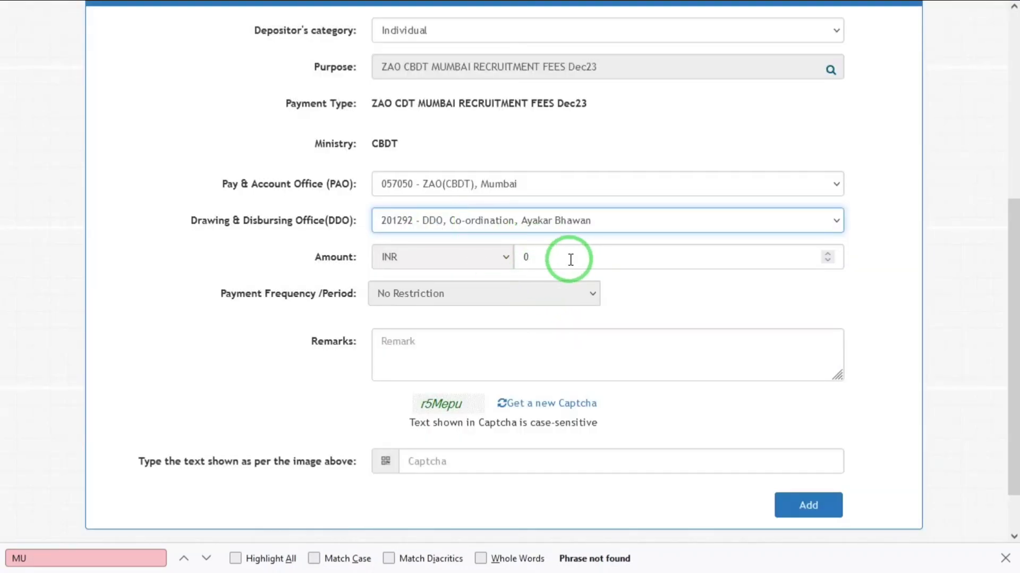
- Set the payment amount to INR 200
{"action": "left_click", "coordinate": [570, 260]}
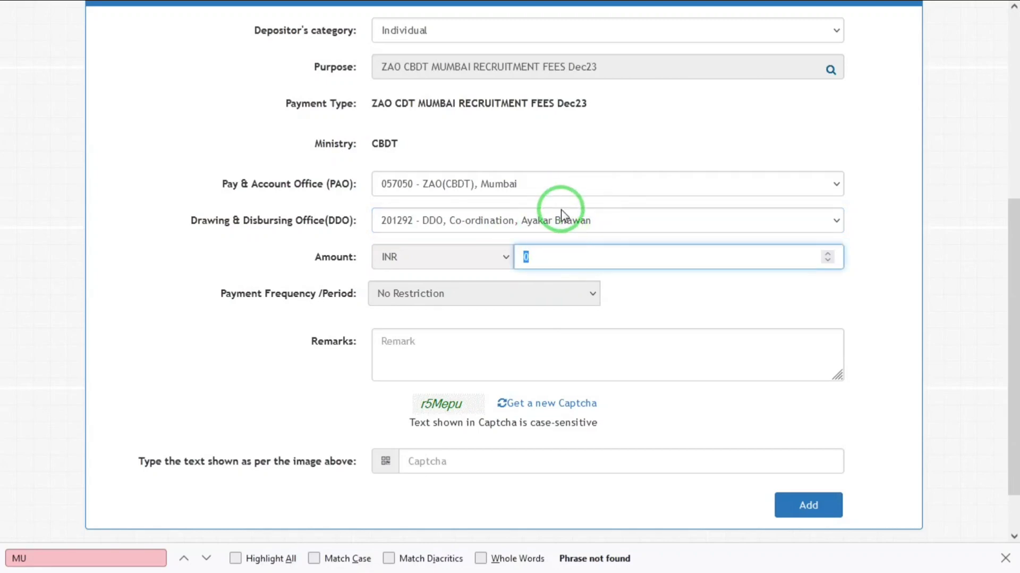
{"action": "type", "text": "2"}
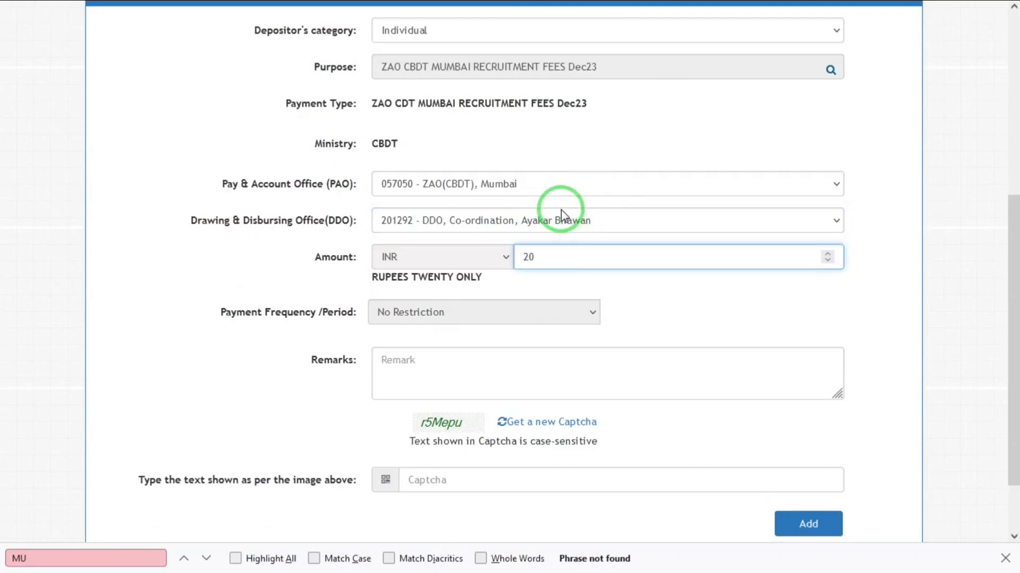
{"action": "type", "text": "00"}
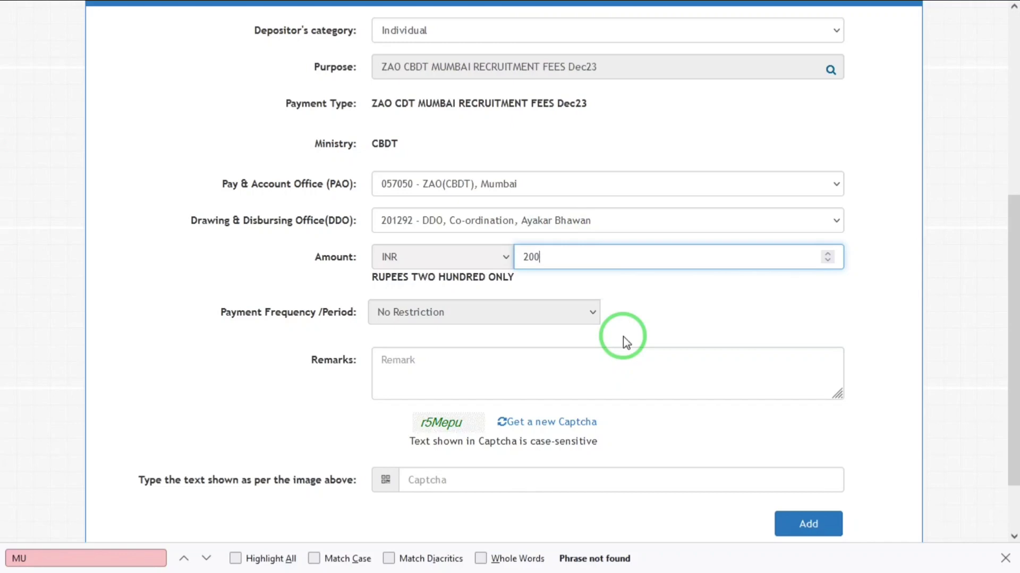
- Fill in the captcha text, leaving the remarks empty, and add the INR 200 recruitment fee entry to the payment purpose list
{"action": "left_click", "coordinate": [549, 380]}
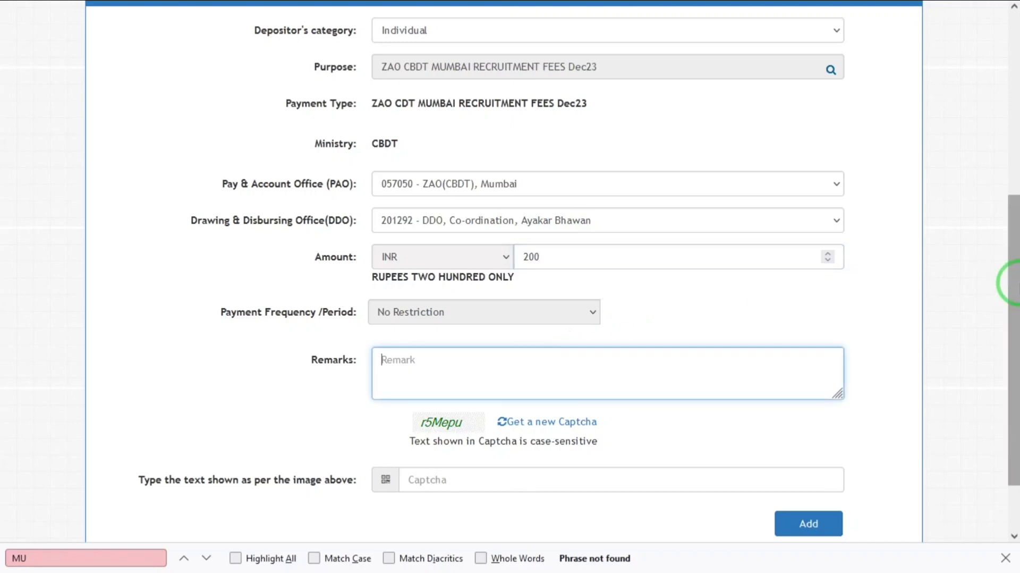
{"action": "left_click_drag", "start_coordinate": [1008, 282], "coordinate": [1015, 378]}
{"action": "left_click", "coordinate": [437, 403]}
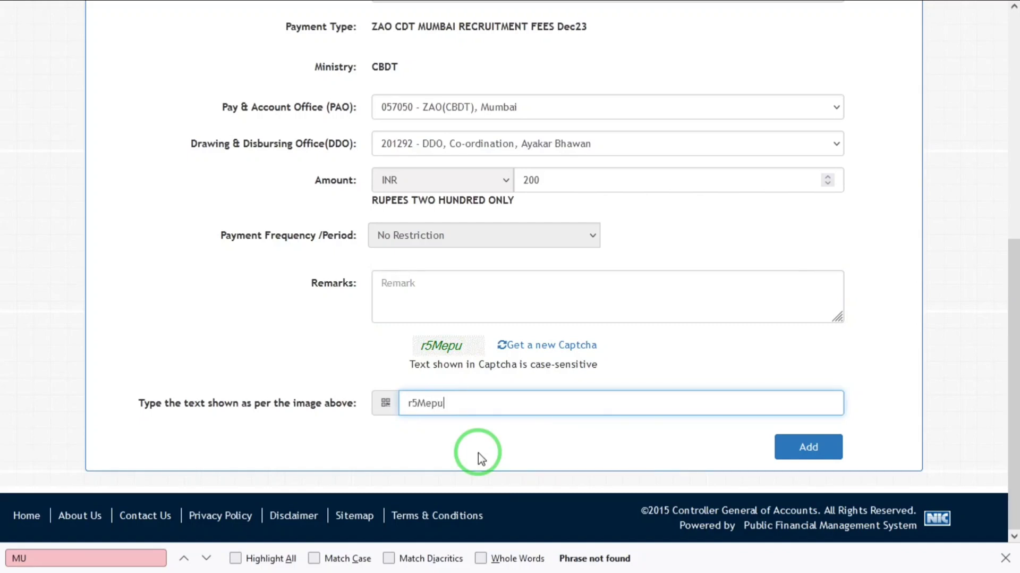
{"action": "left_click", "coordinate": [821, 456]}
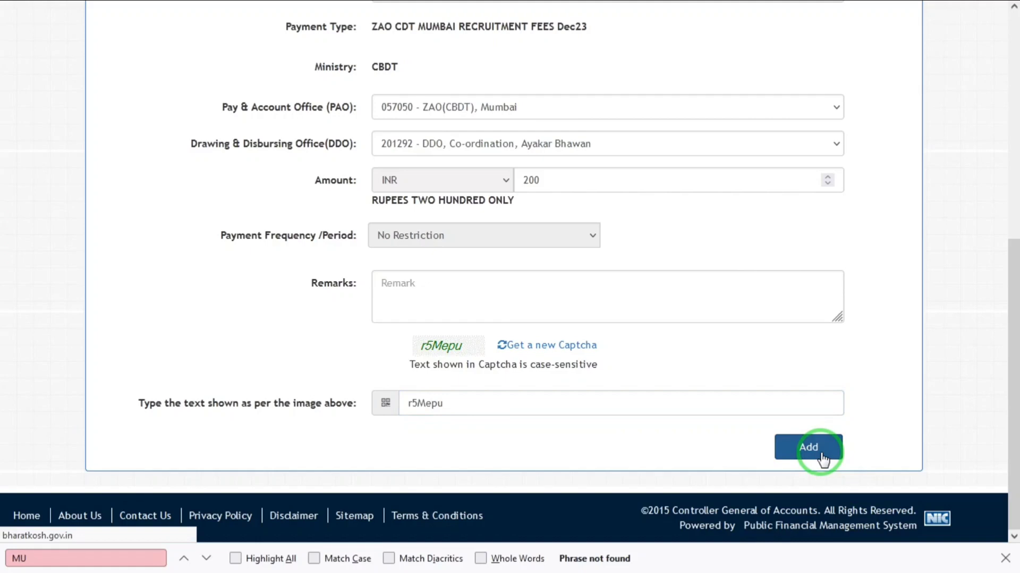
{"action": "key", "text": "Return"}
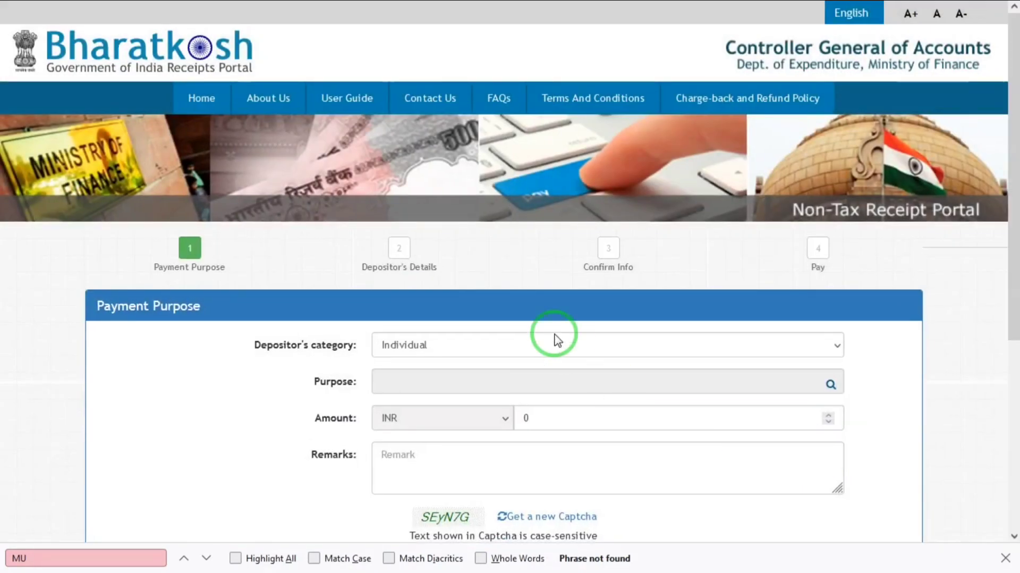
- Proceed to the Depositor's Details stage and review its required fields and payment mode options
{"action": "left_click_drag", "start_coordinate": [1014, 155], "coordinate": [1012, 361]}
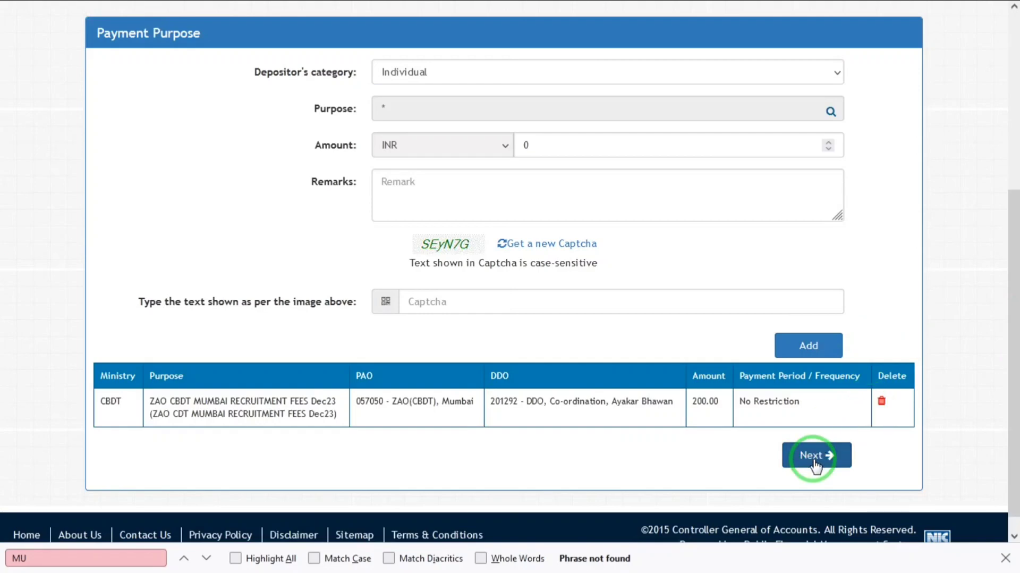
{"action": "left_click", "coordinate": [815, 456]}
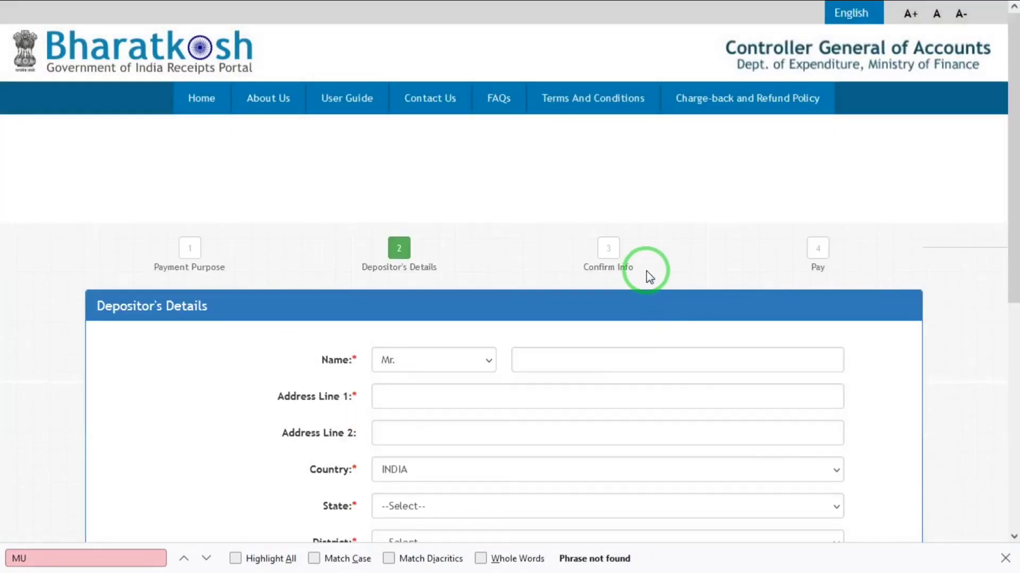
{"action": "left_click_drag", "start_coordinate": [1012, 155], "coordinate": [1009, 409]}
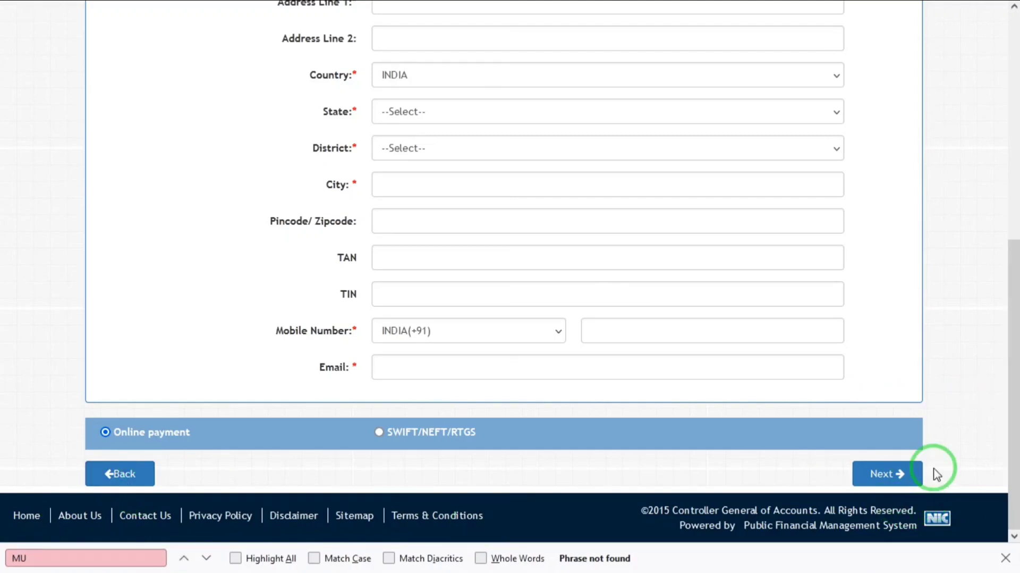
{"action": "left_click_drag", "start_coordinate": [1009, 273], "coordinate": [792, 164]}
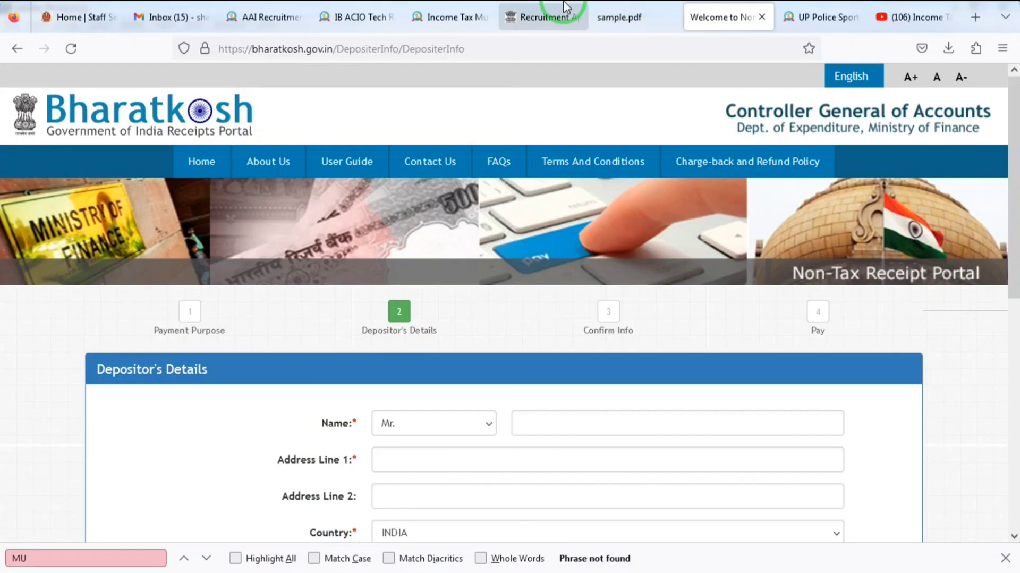
- Switch back to the Income Tax recruitment application and activate the Reference No. field under Submit Payment Details
{"action": "left_click", "coordinate": [565, 11]}
{"action": "left_click", "coordinate": [668, 282]}
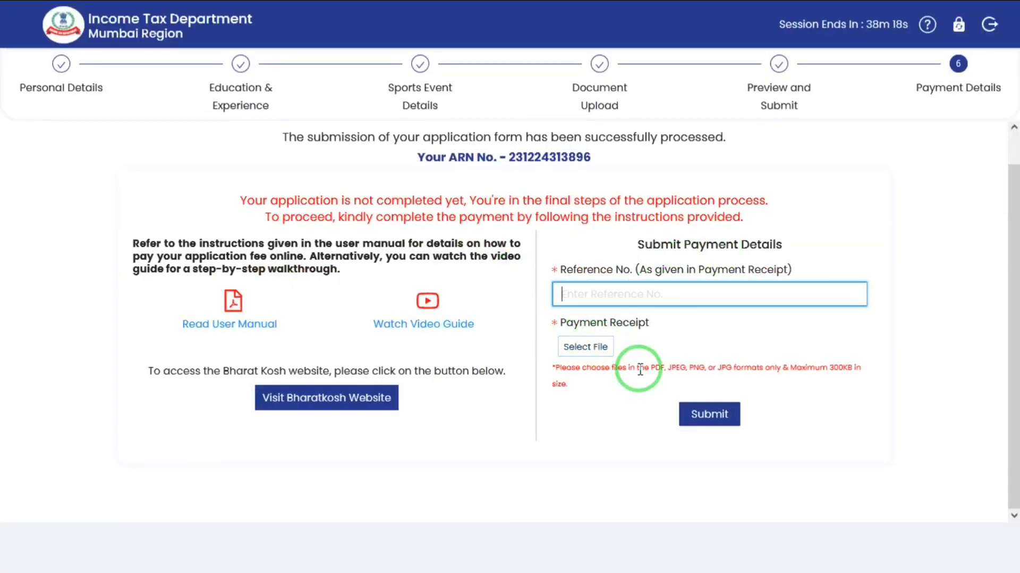